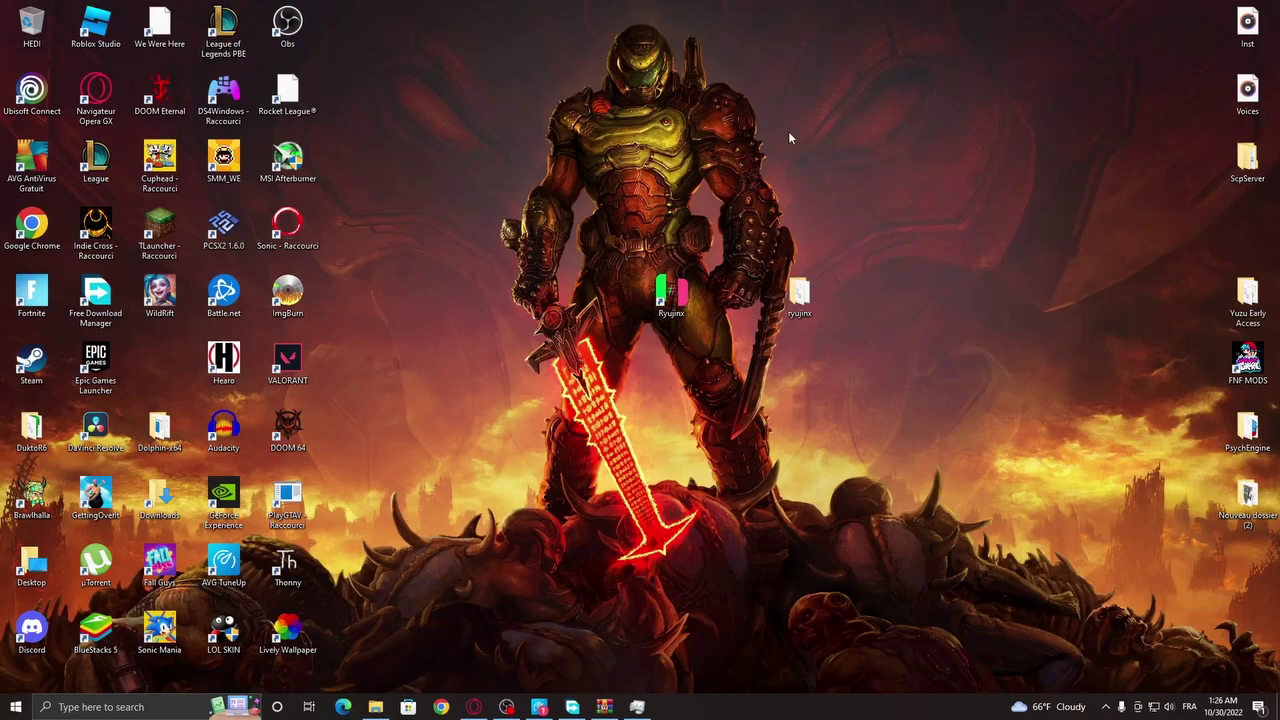
- Switch to the browser and find the Windows LDN 2.5 download link in Ryujinx's Multiplayer (LDN Local Wireless) Guide
left_click(474, 706)
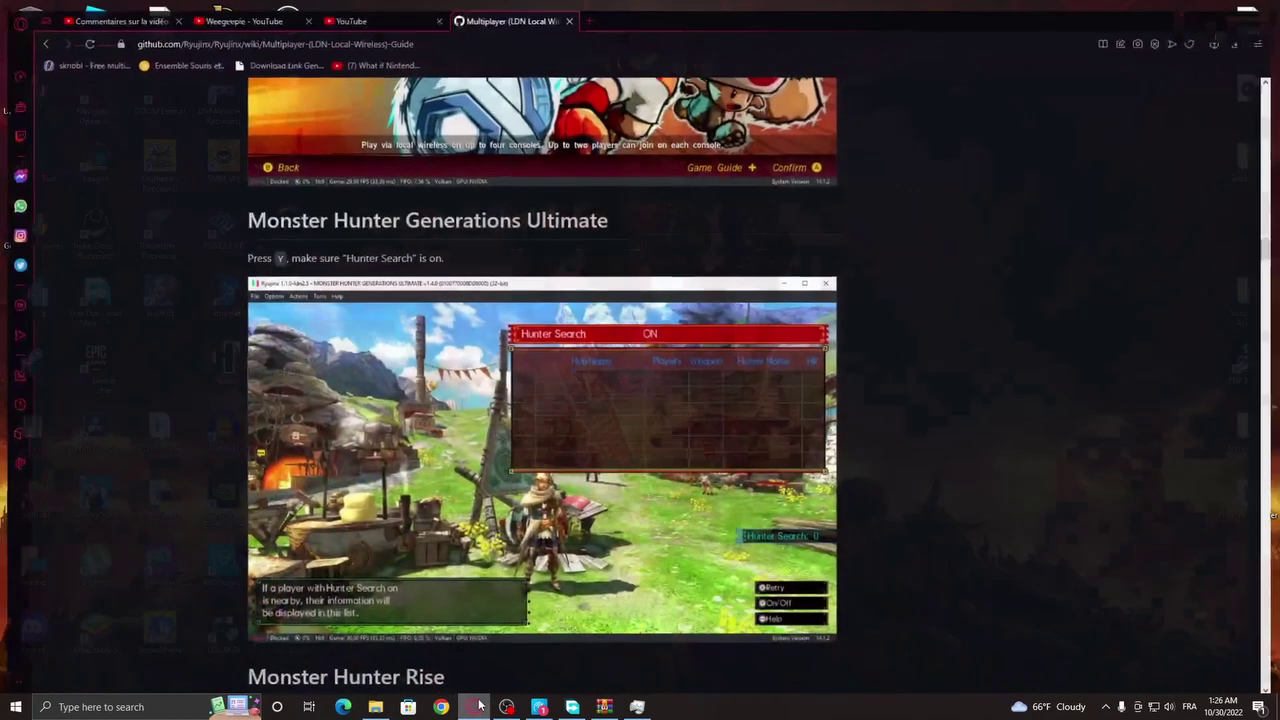
scroll(1245, 418, "up", 3)
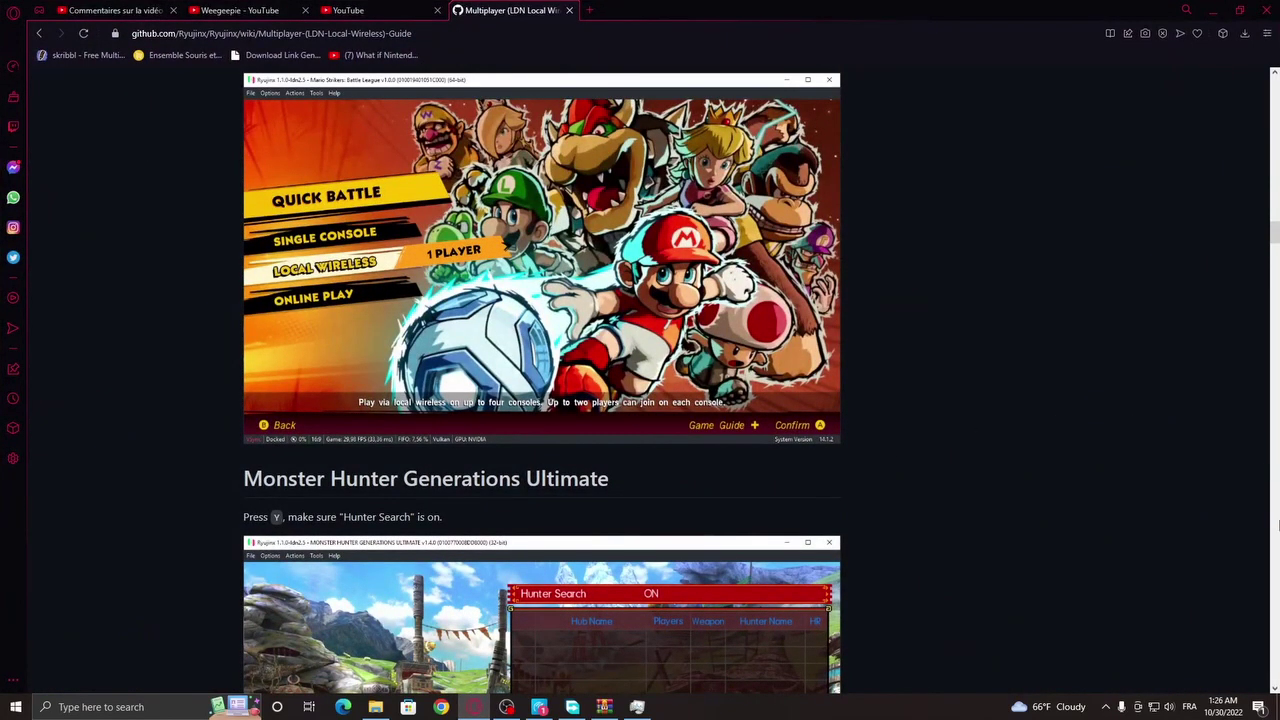
scroll(1271, 354, "up", 15)
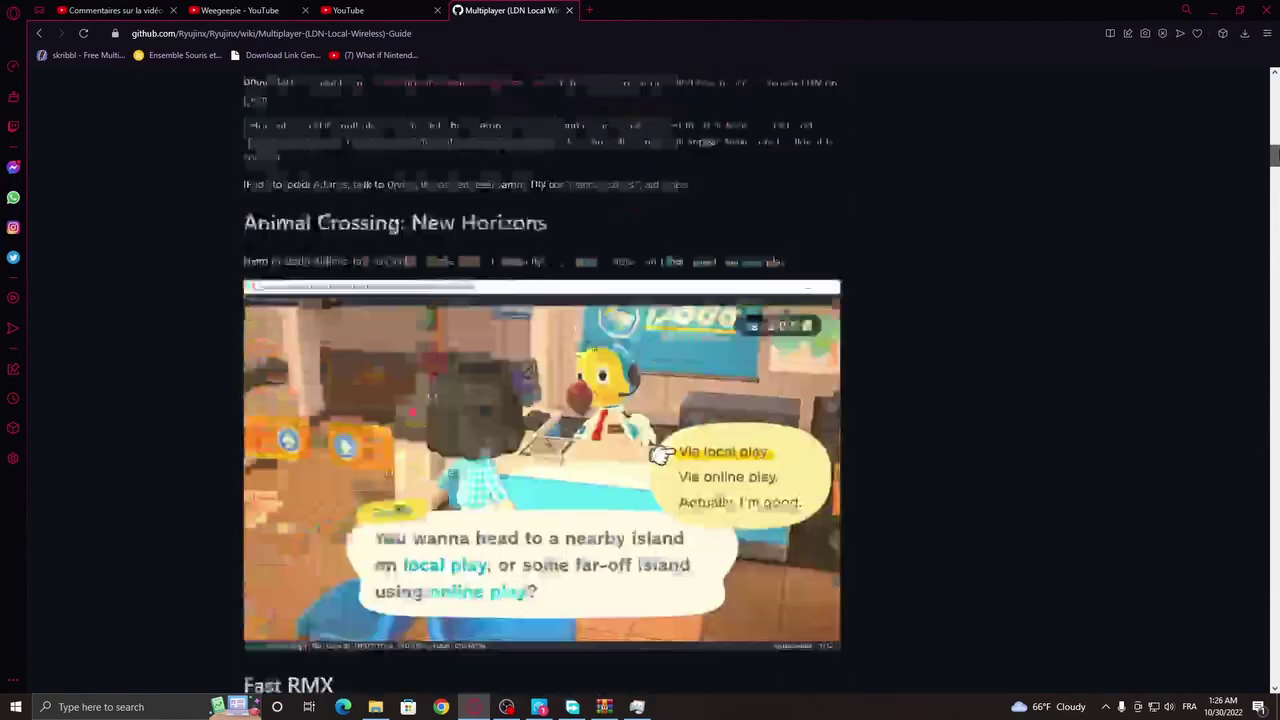
scroll(1118, 306, "up", 4)
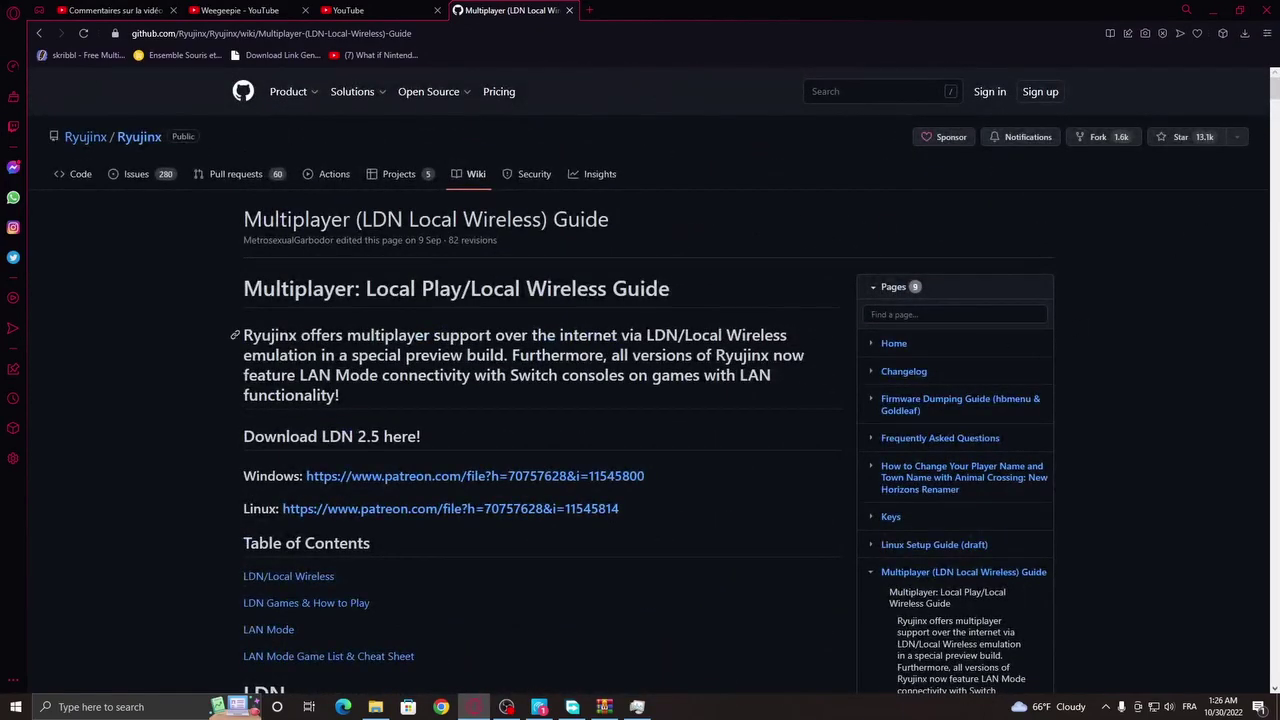
scroll(329, 356, "down", 1)
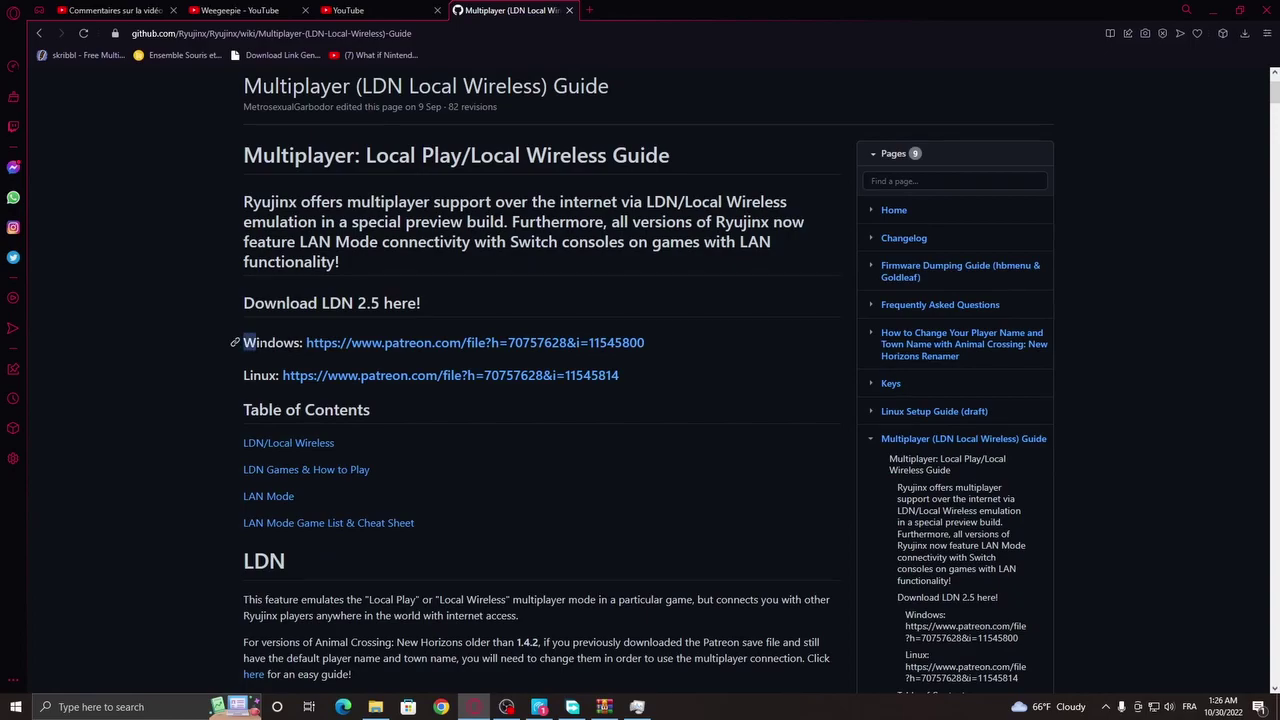
left_click_drag(245, 318, 243, 360)
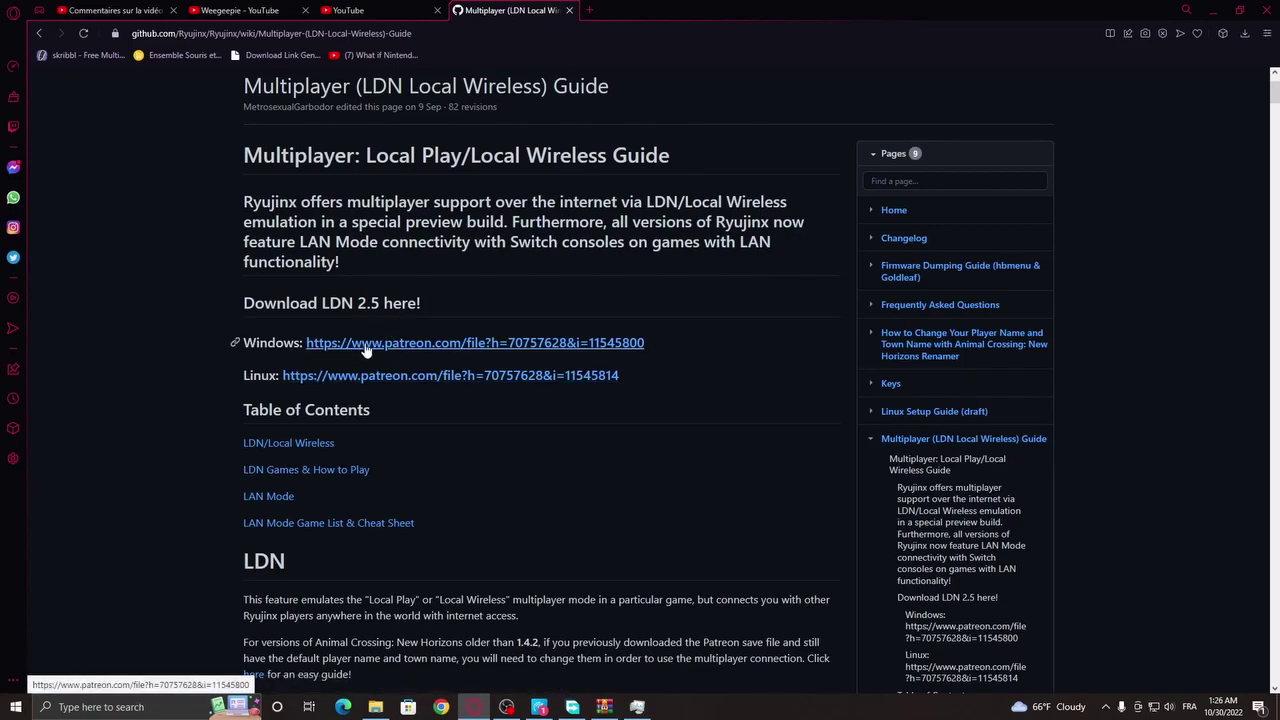
- Open the Windows download link for LDN 2.5 and dismiss both download dialogs without saving
left_click(408, 345)
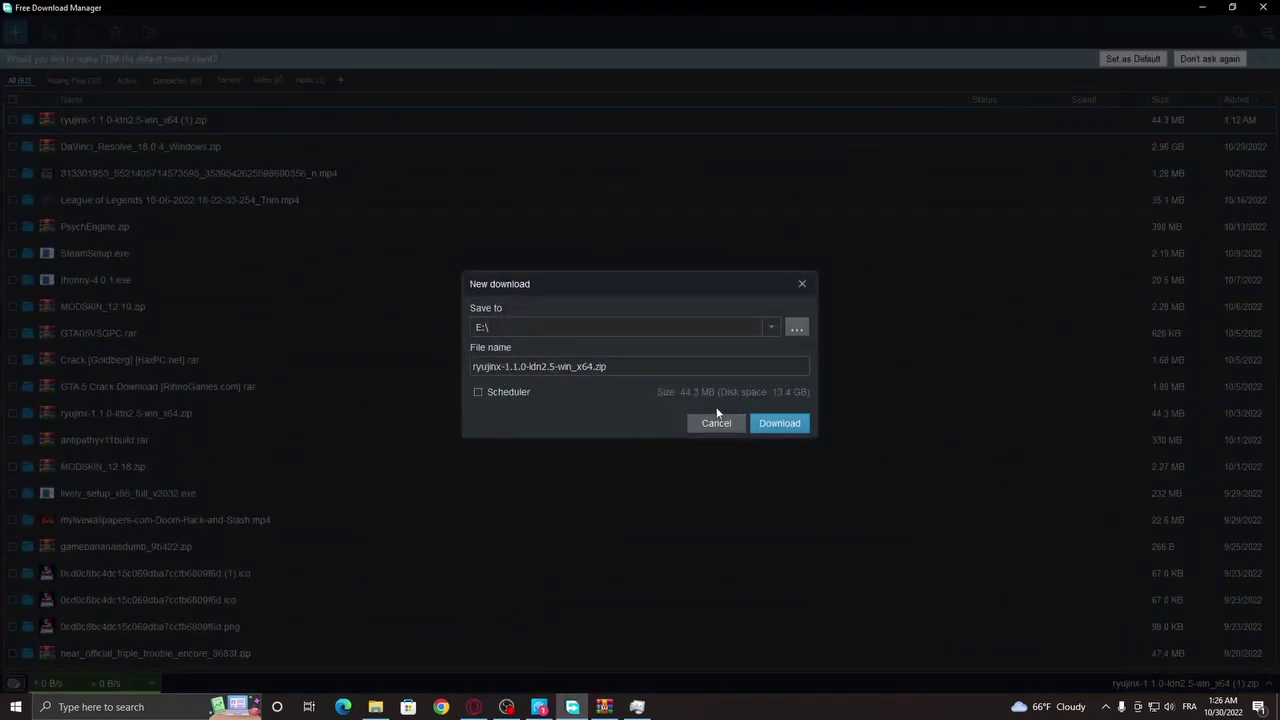
left_click(712, 423)
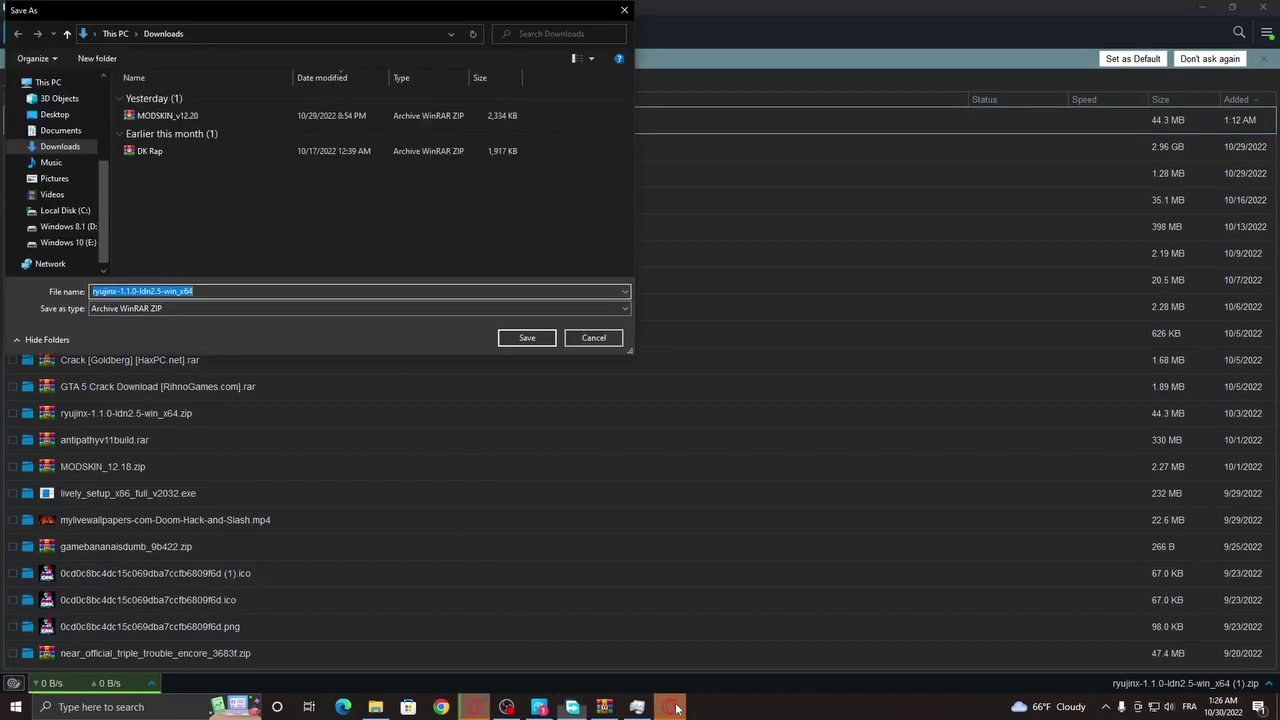
left_click(590, 338)
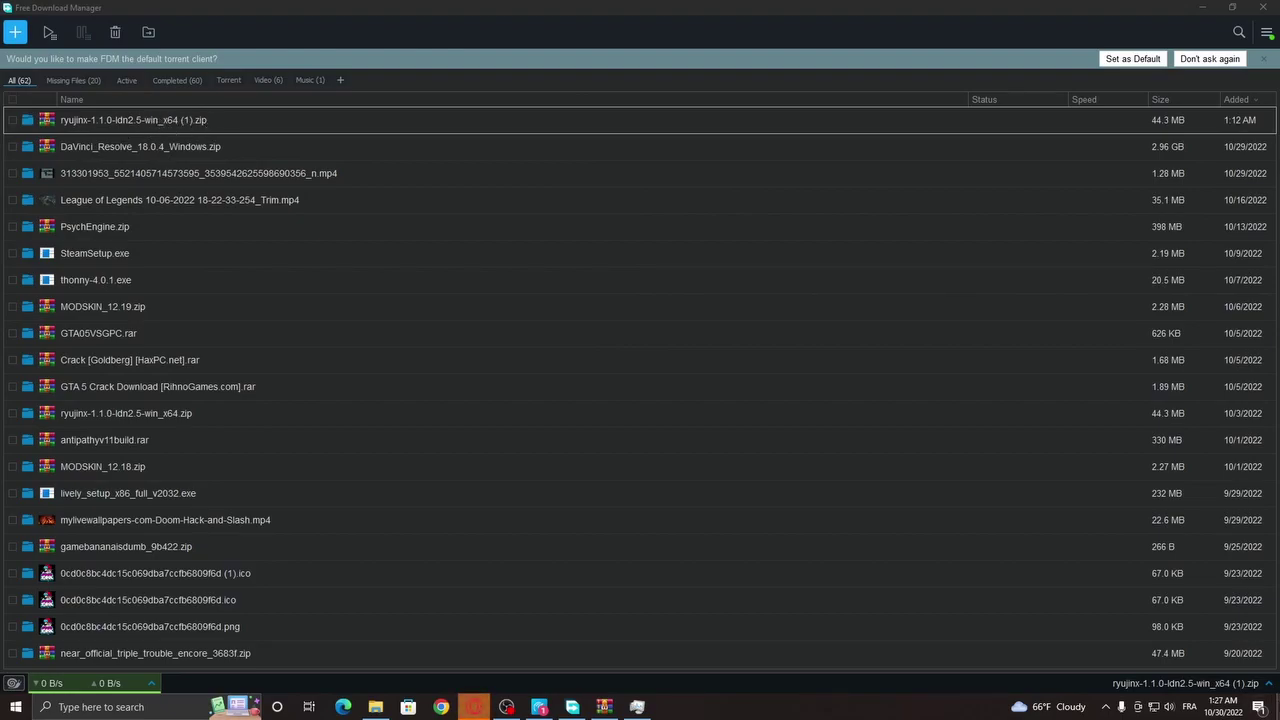
- Launch the Ryujinx application from the ryujinx folder on the desktop and minimise its console window
left_click(1277, 712)
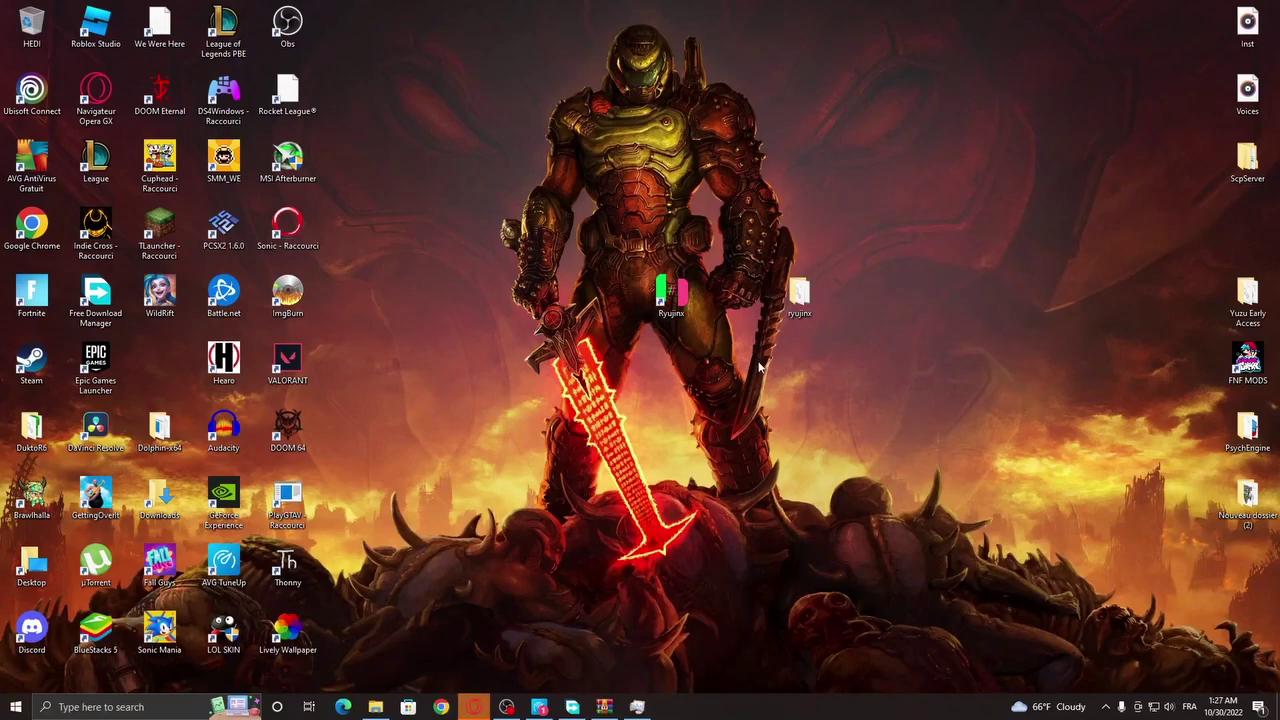
left_click_drag(832, 230, 773, 346)
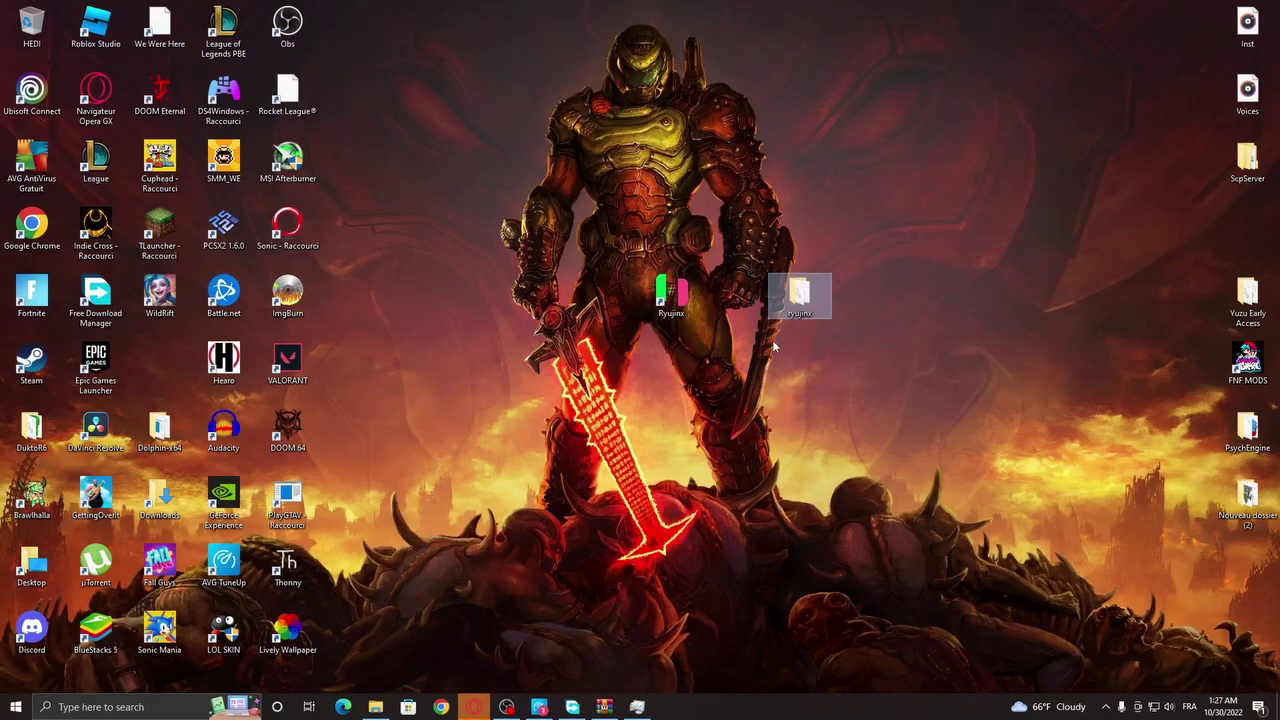
double_click(800, 295)
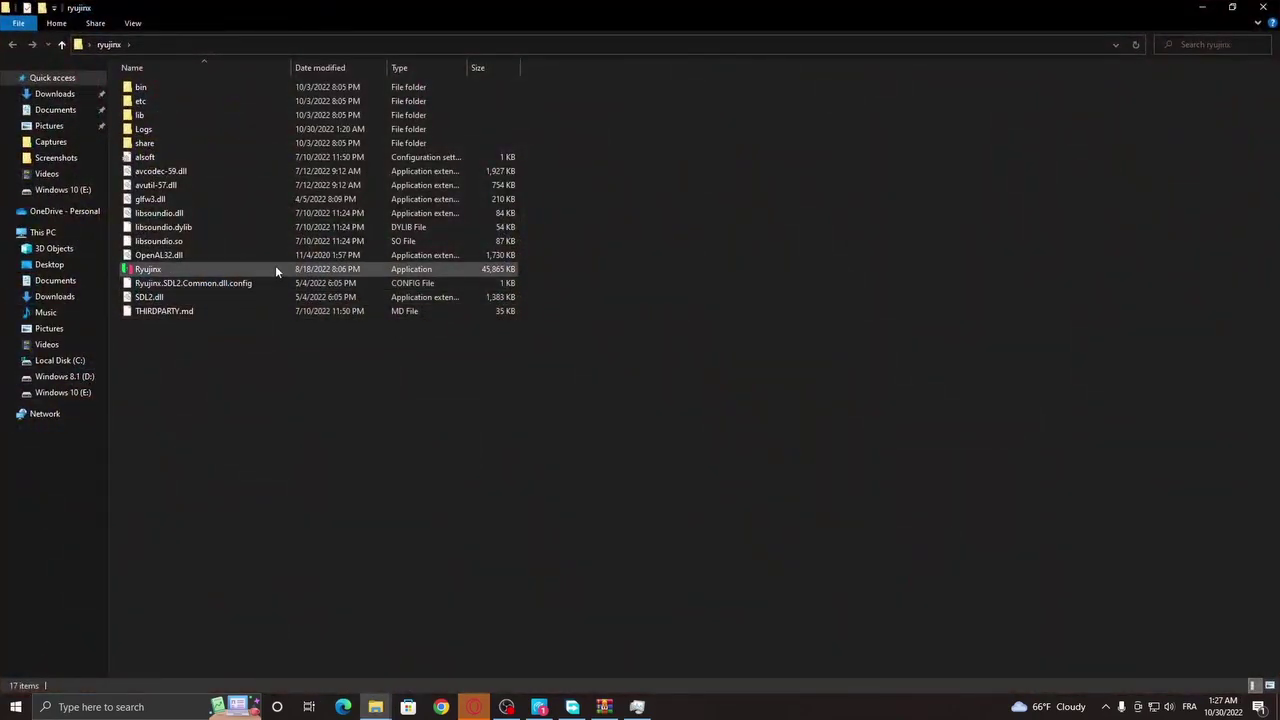
double_click(284, 270)
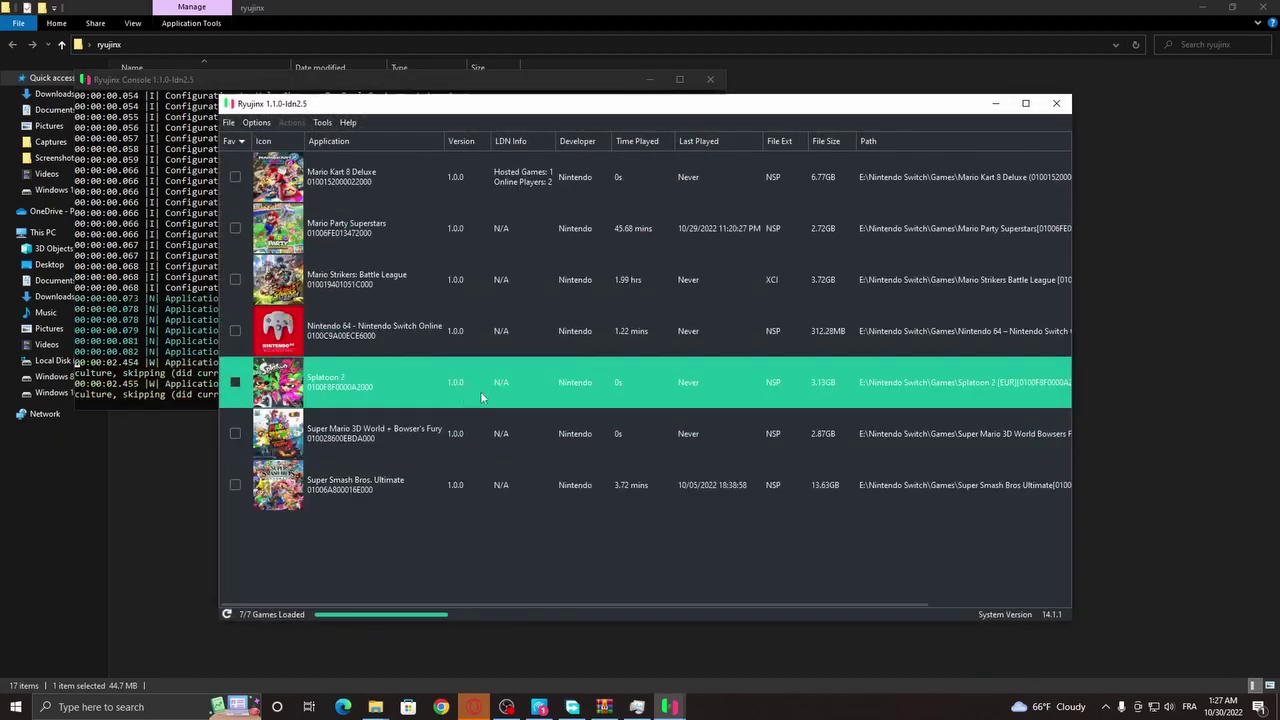
left_click(650, 79)
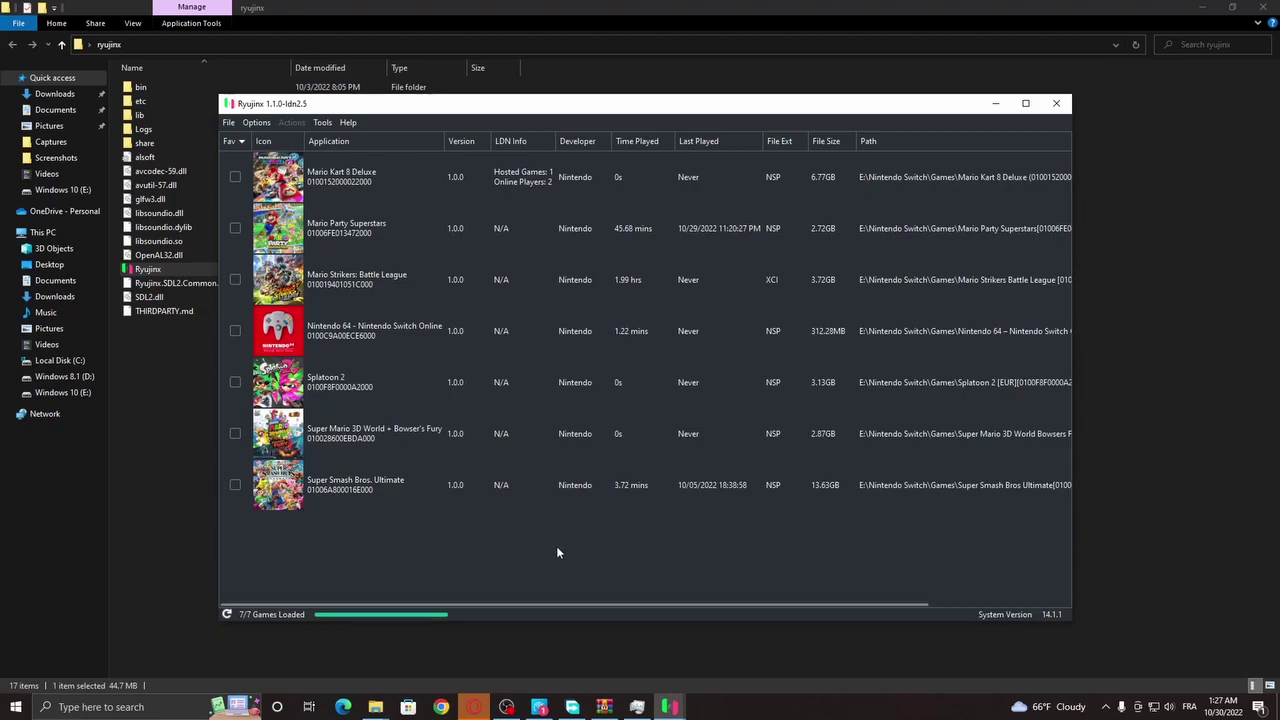
left_click(745, 490)
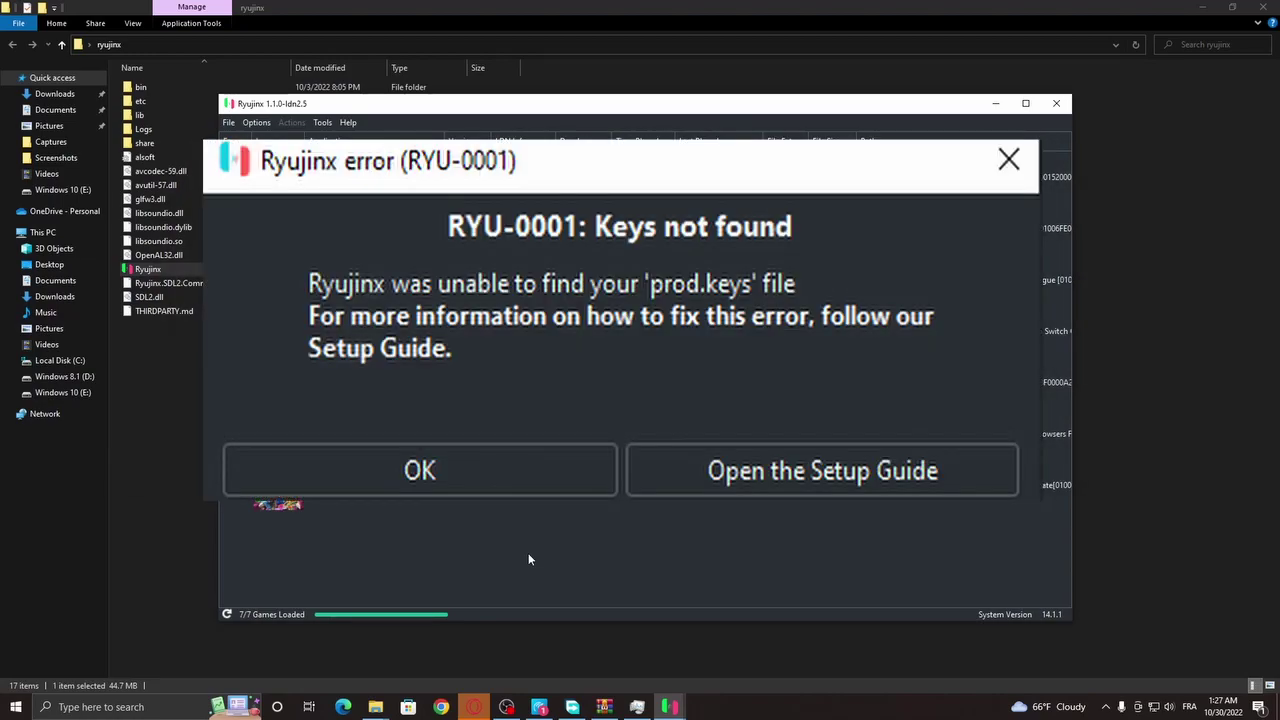
key("Return")
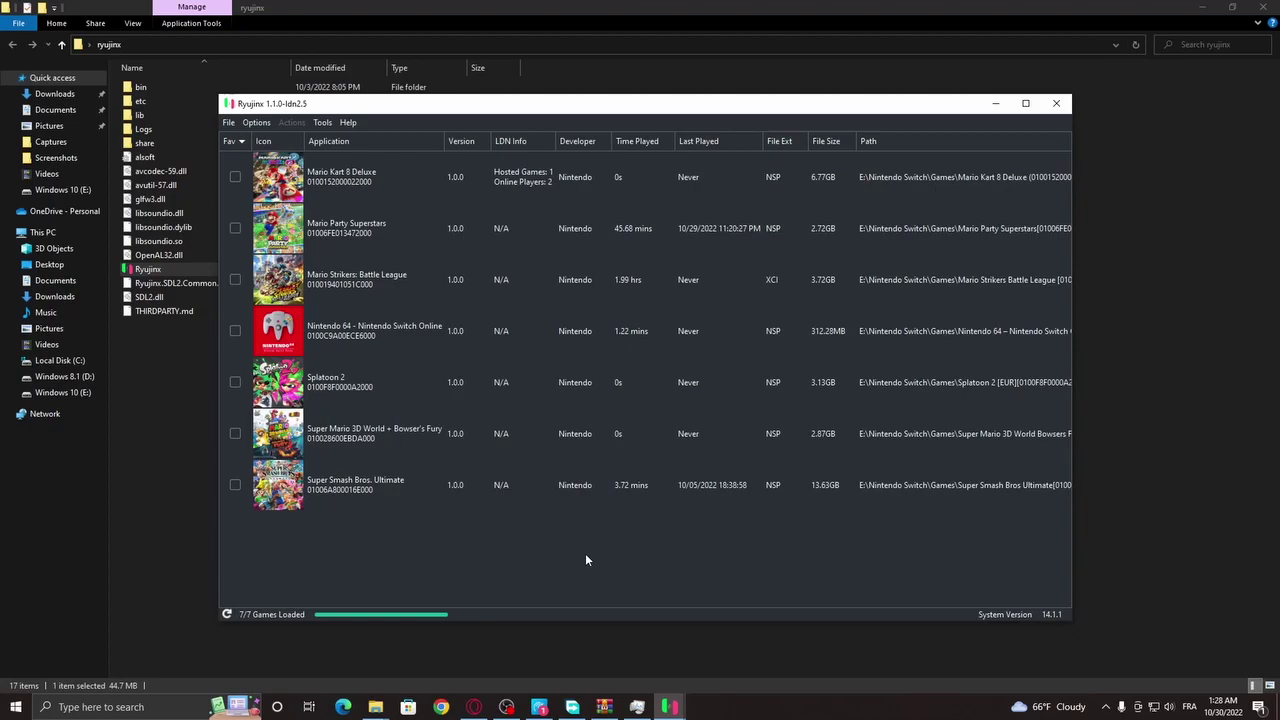
left_click(460, 433)
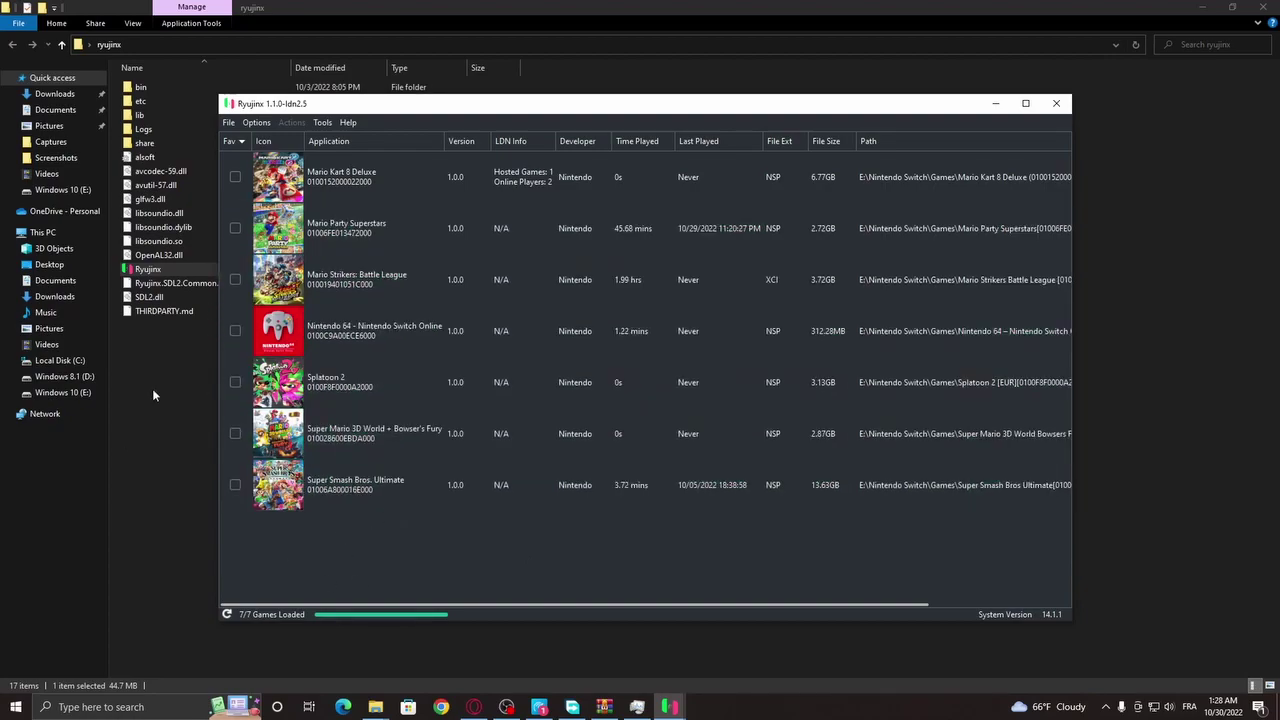
left_click(150, 408)
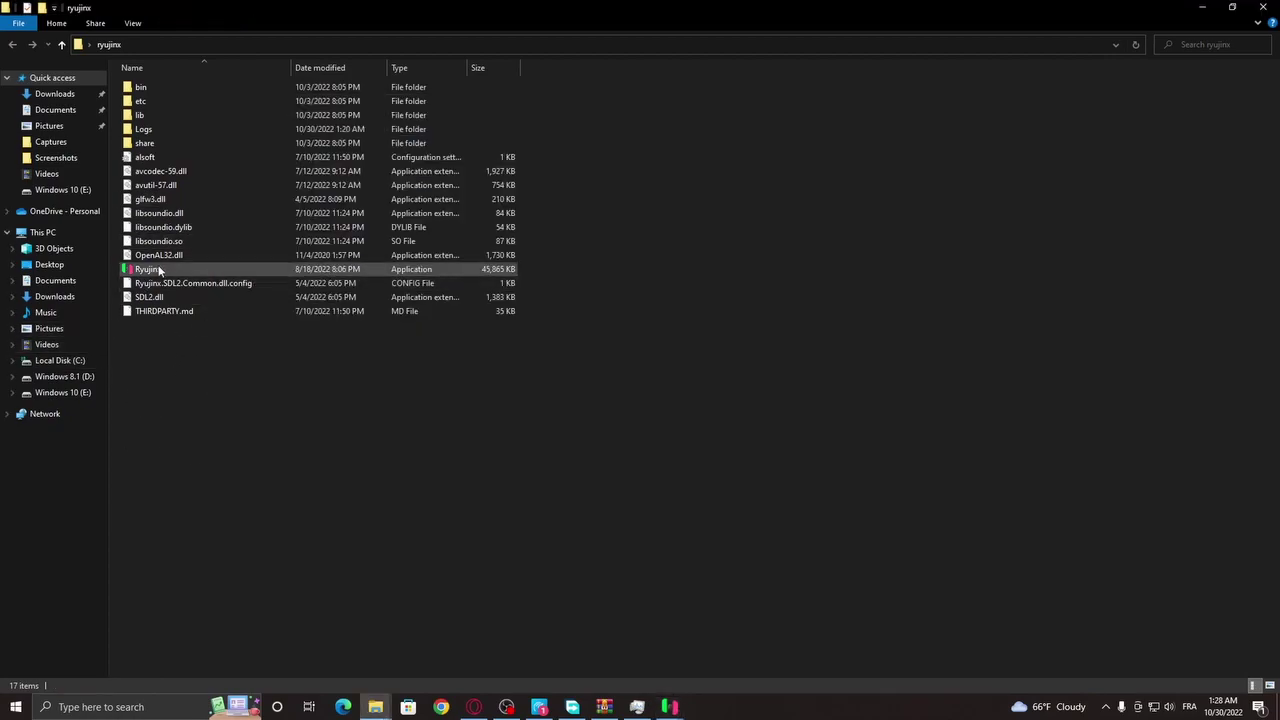
mouse_move(669, 707)
left_click(729, 650)
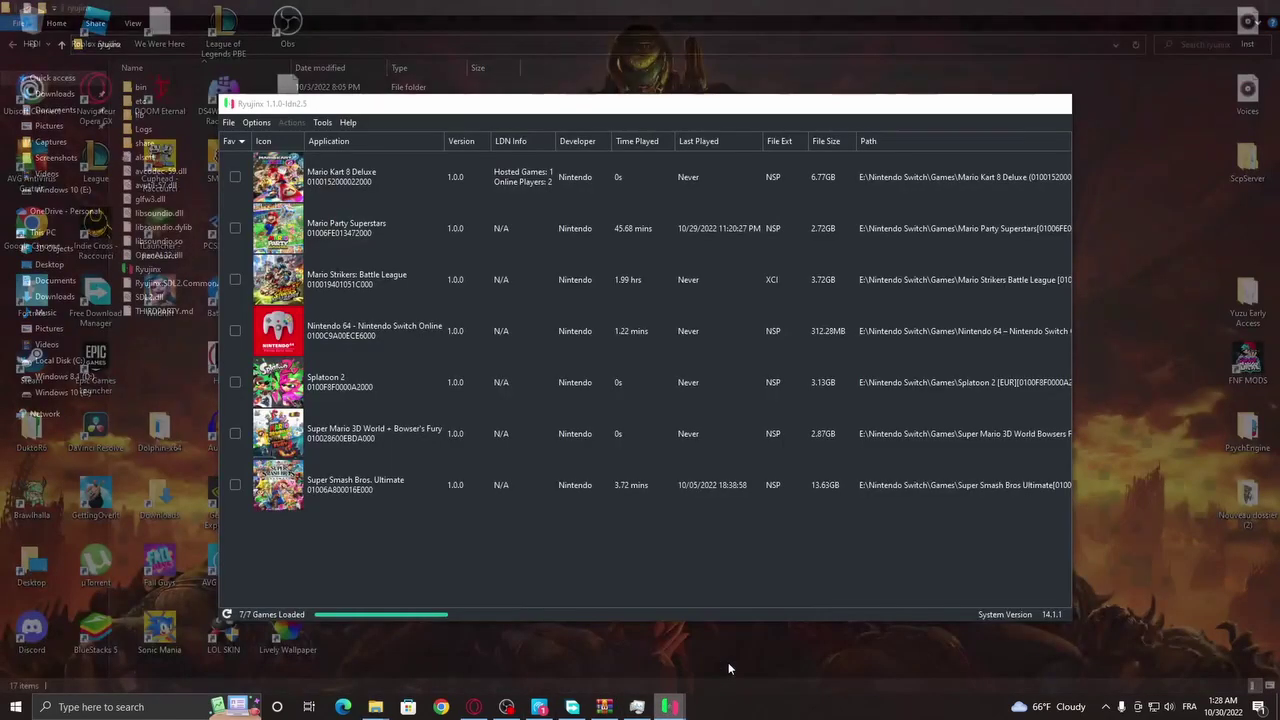
- Open the Ryujinx data folder from the emulator and go into its system subfolder
left_click(229, 124)
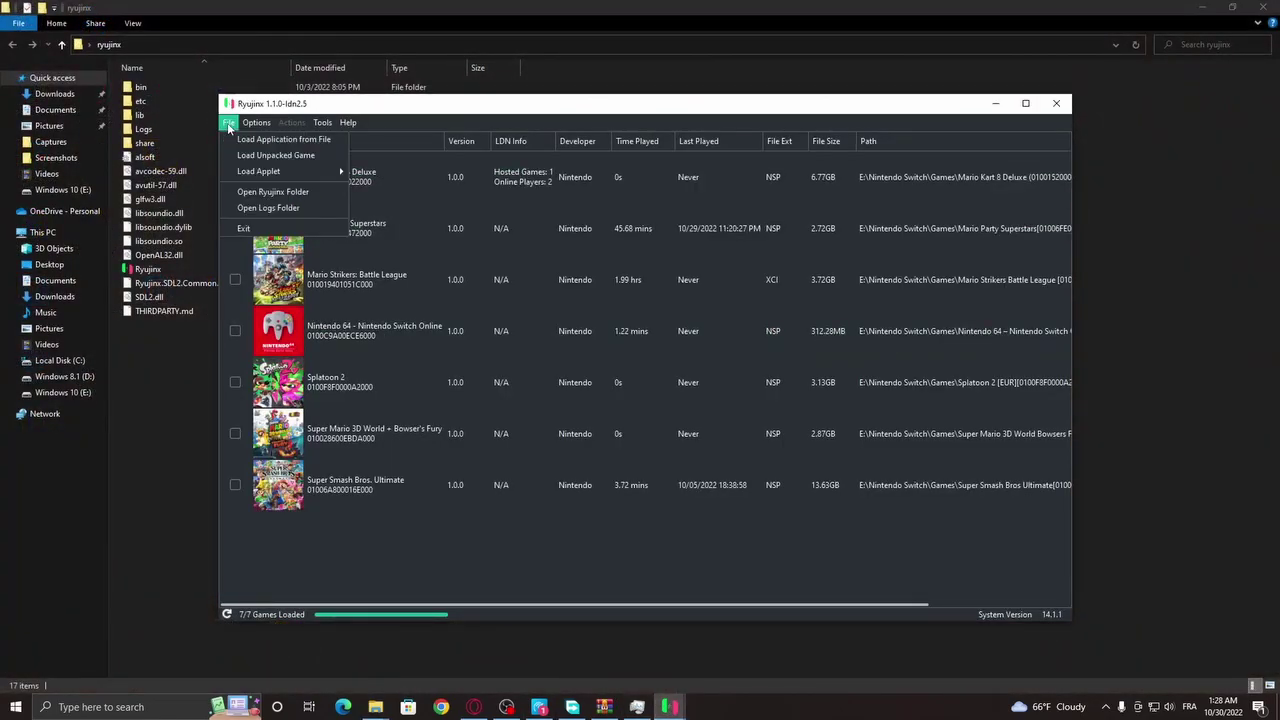
left_click(277, 199)
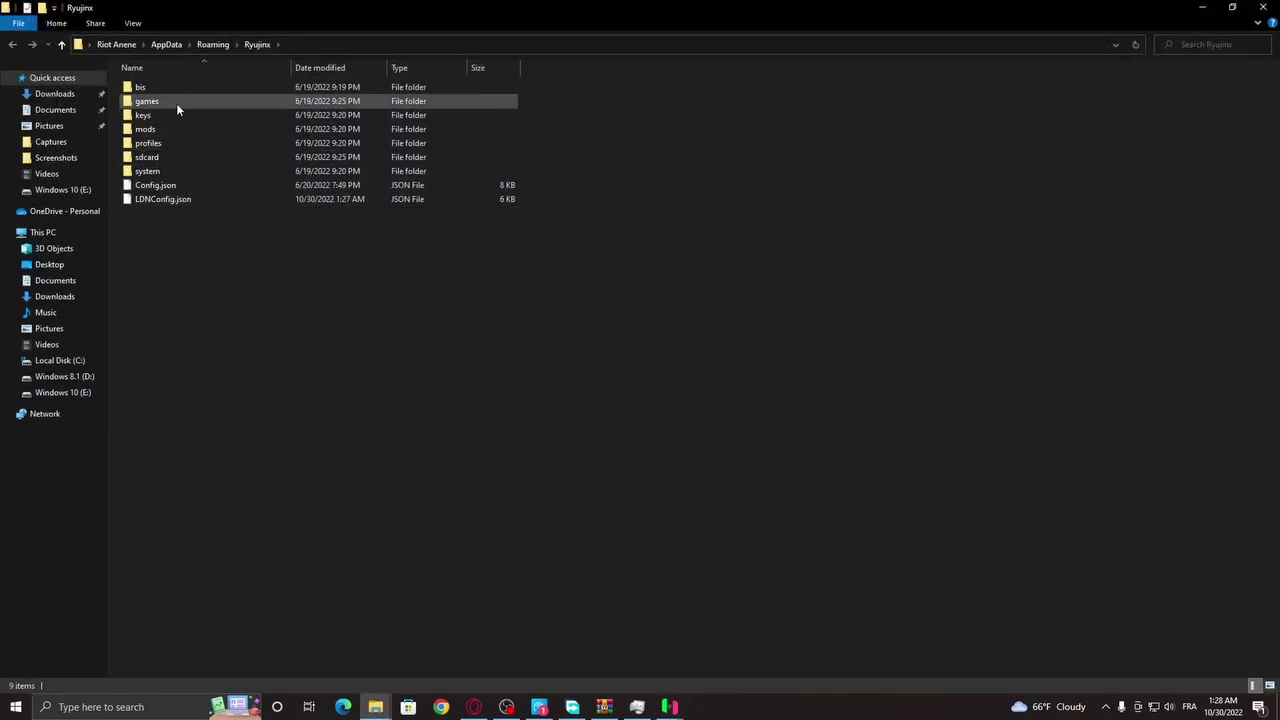
double_click(168, 171)
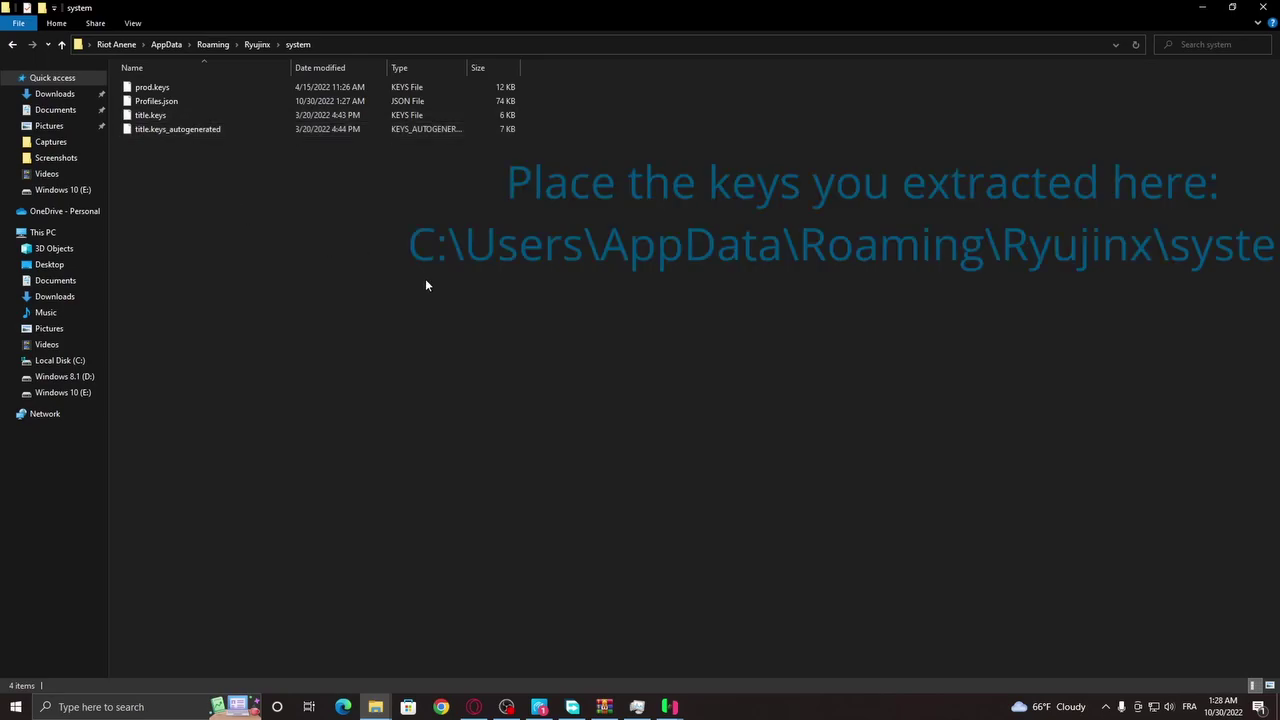
- Examine the key files in the system folder sorted by name in descending order, and return to the parent Ryujinx folder
left_click_drag(426, 280, 183, 120)
left_click(183, 70)
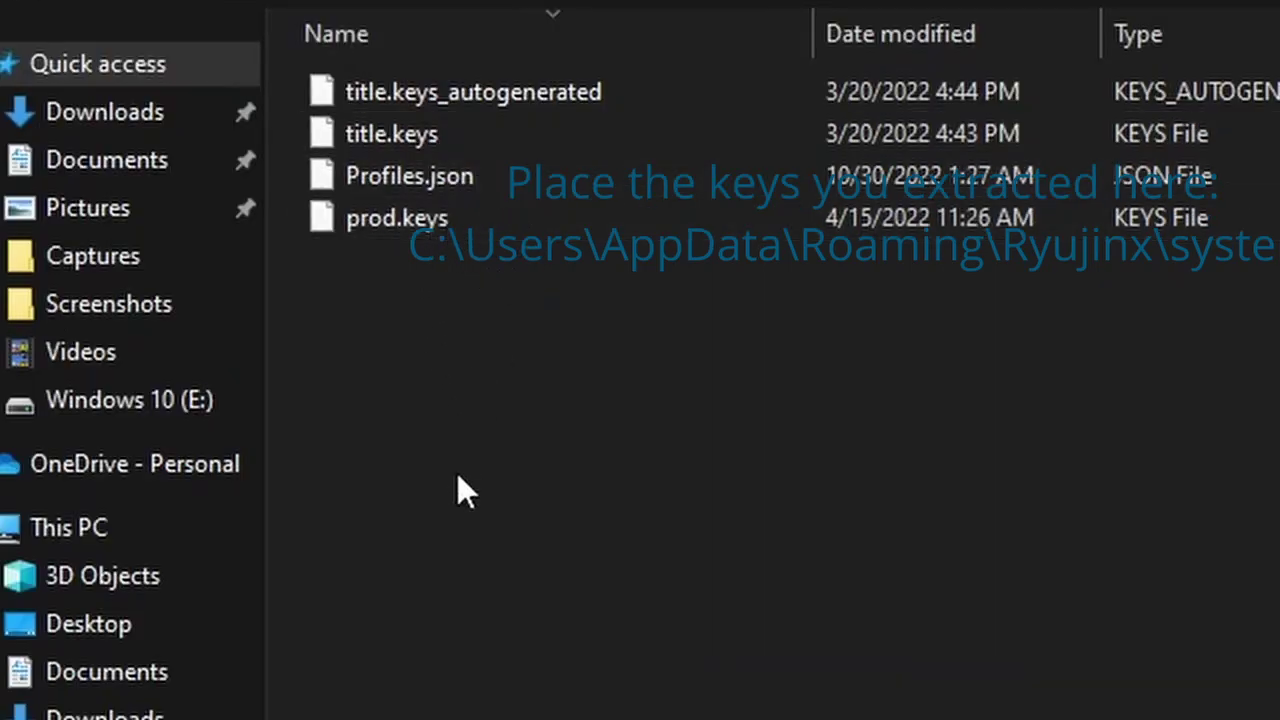
left_click_drag(457, 475, 936, 156)
left_click(847, 490)
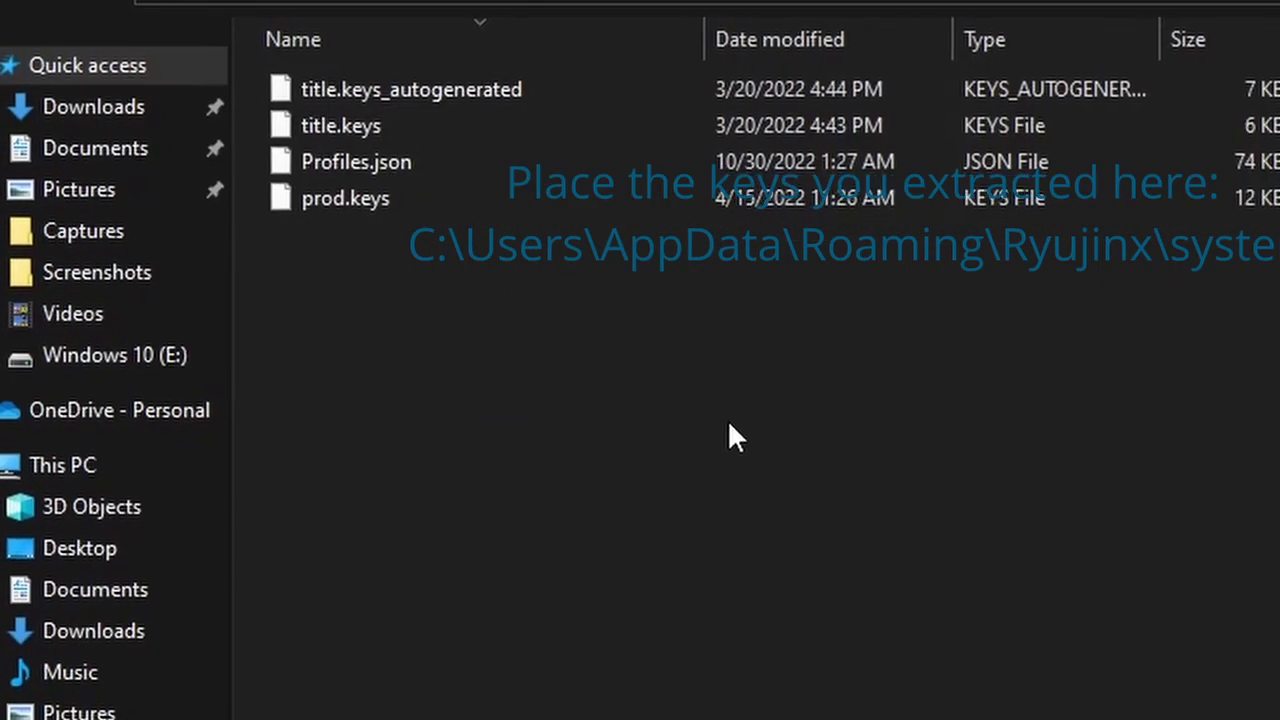
left_click_drag(1200, 405, 960, 250)
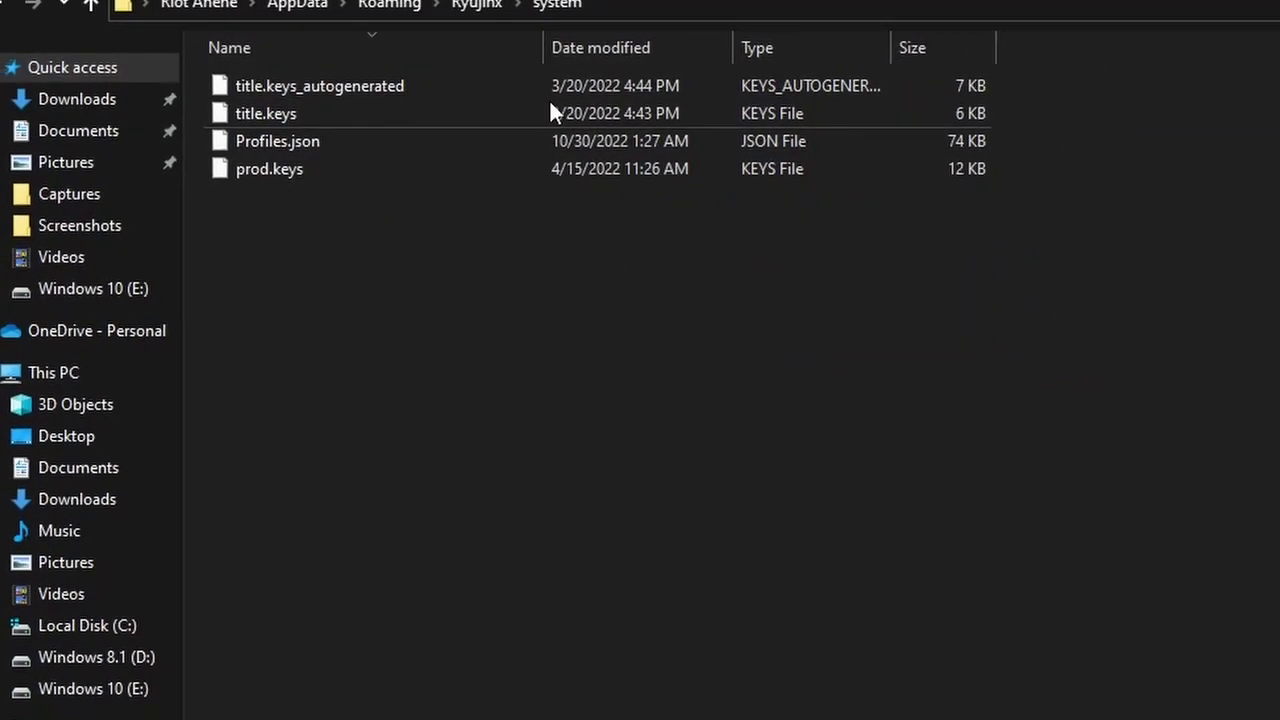
left_click(482, 5)
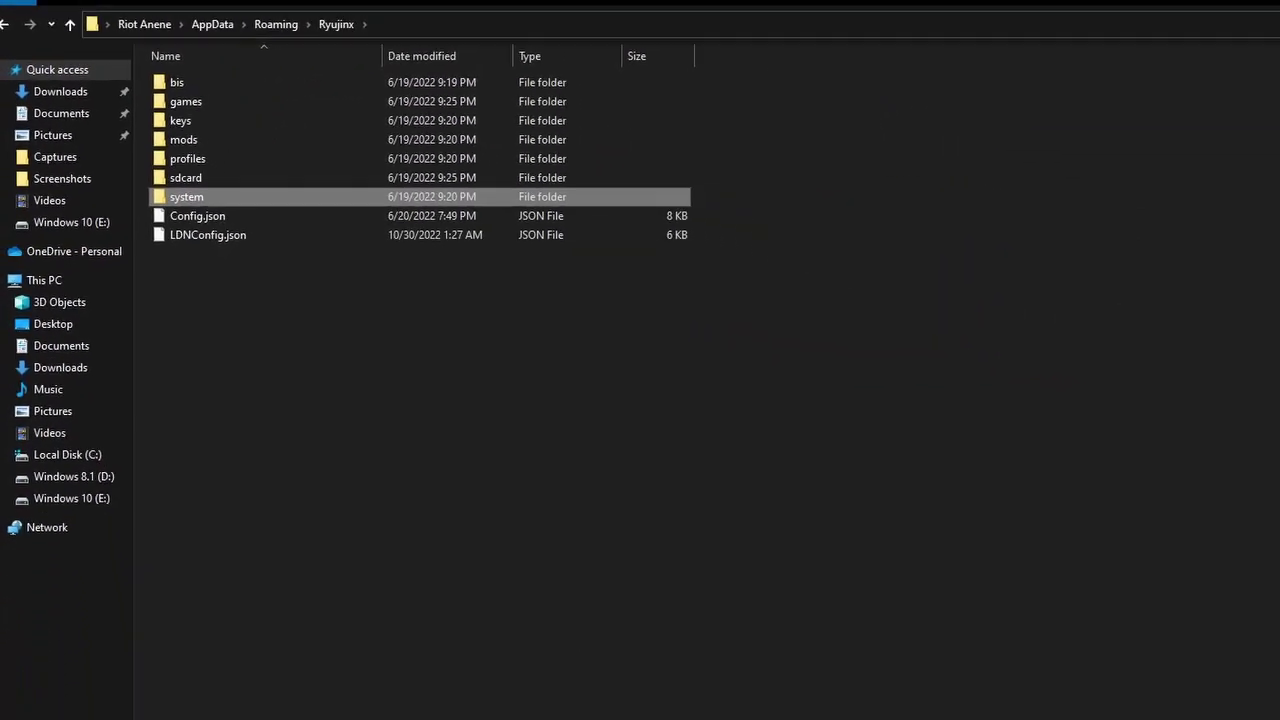
- In Ryujinx's graphics settings, choose Vulkan as the graphics backend and Native (720p/1080p) as the resolution scale
left_click(780, 665)
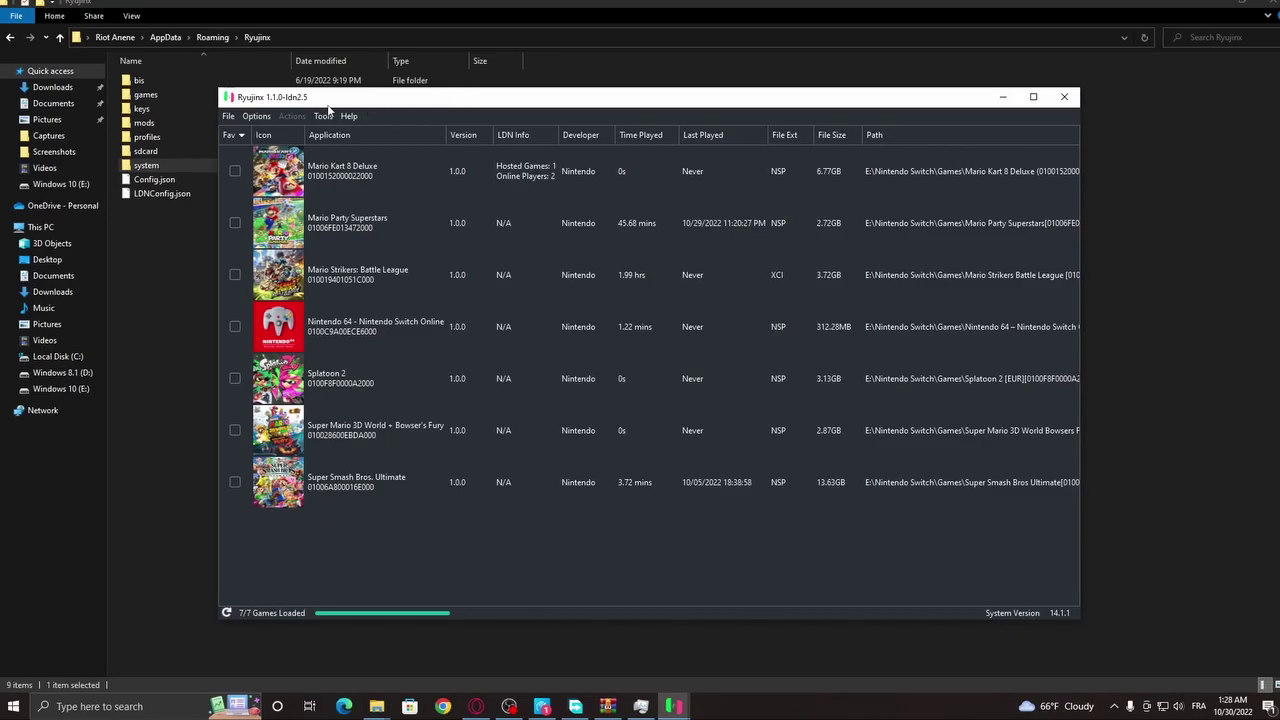
left_click(257, 117)
left_click(275, 203)
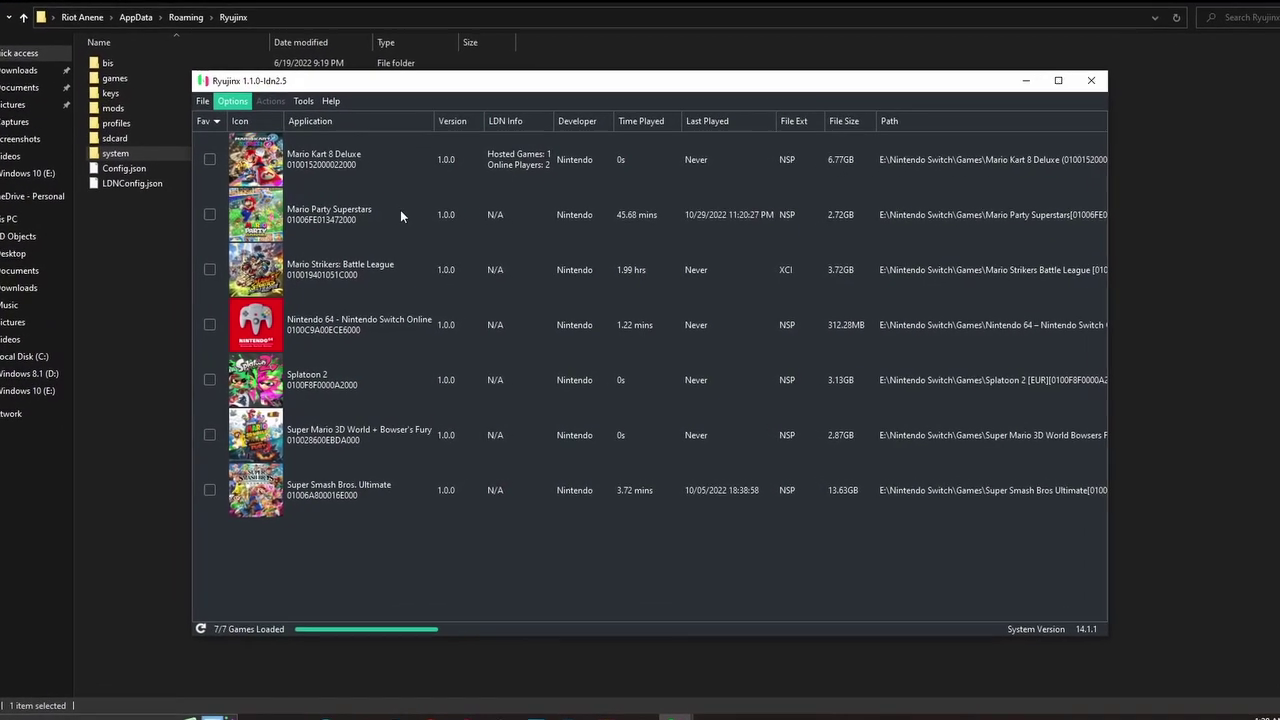
left_click(540, 130)
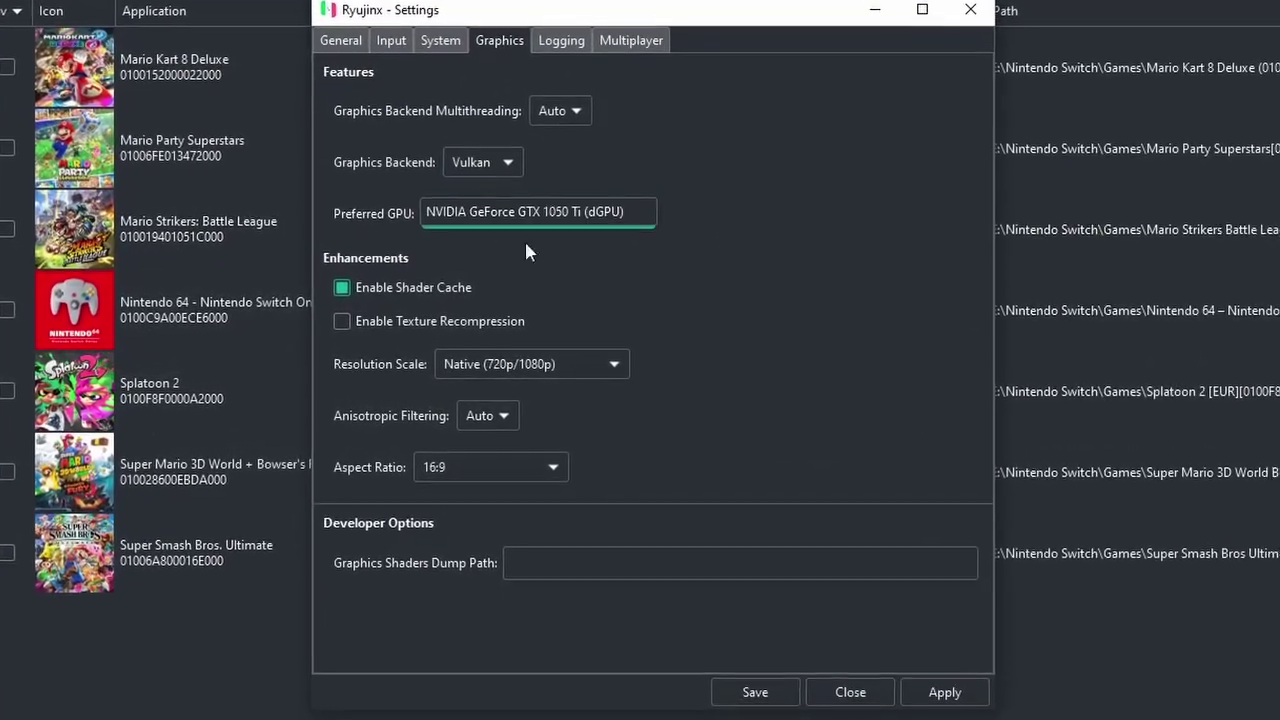
left_click(497, 162)
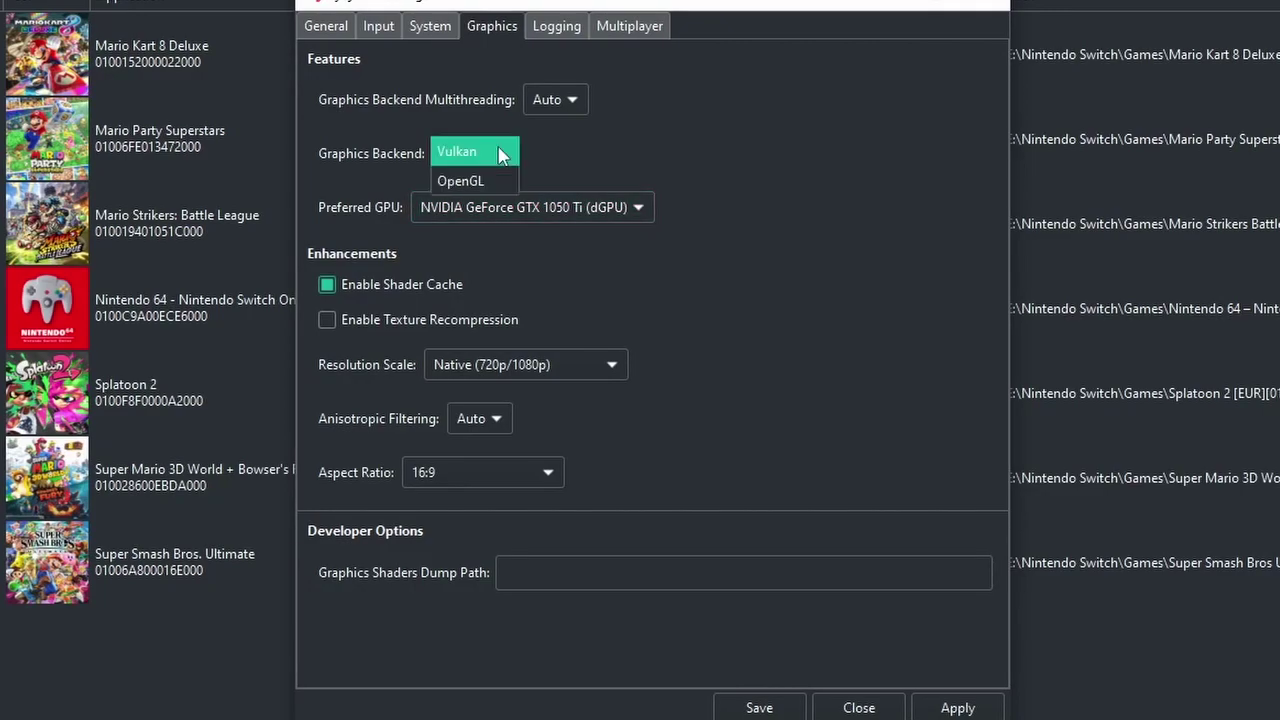
left_click(499, 158)
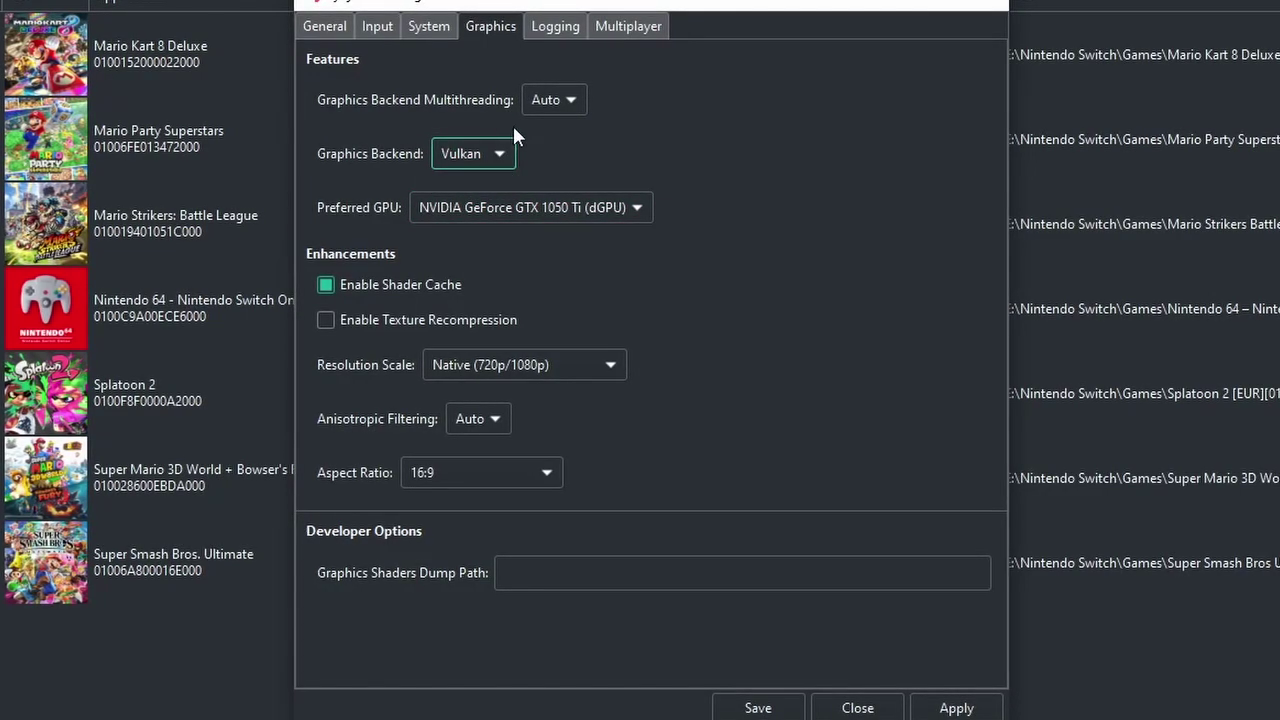
left_click(484, 365)
left_click(470, 365)
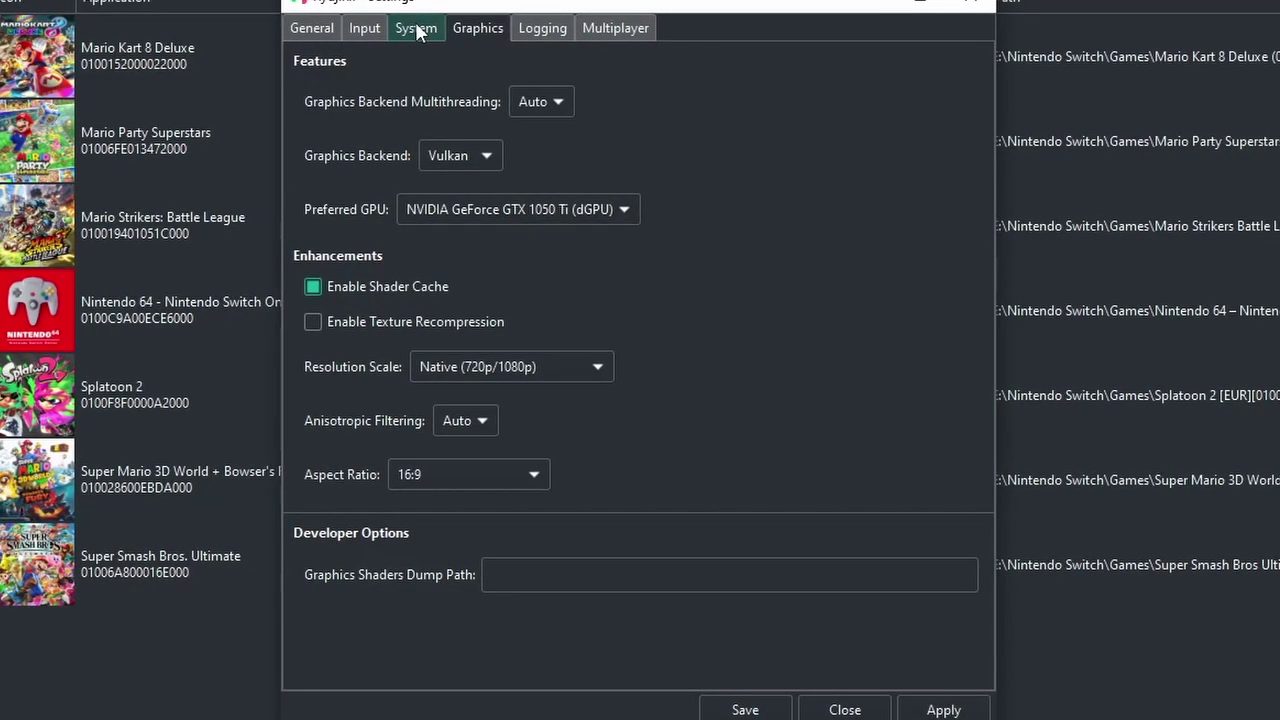
- In the multiplayer settings, choose Ryujinx Ldn as the mode
left_click(612, 30)
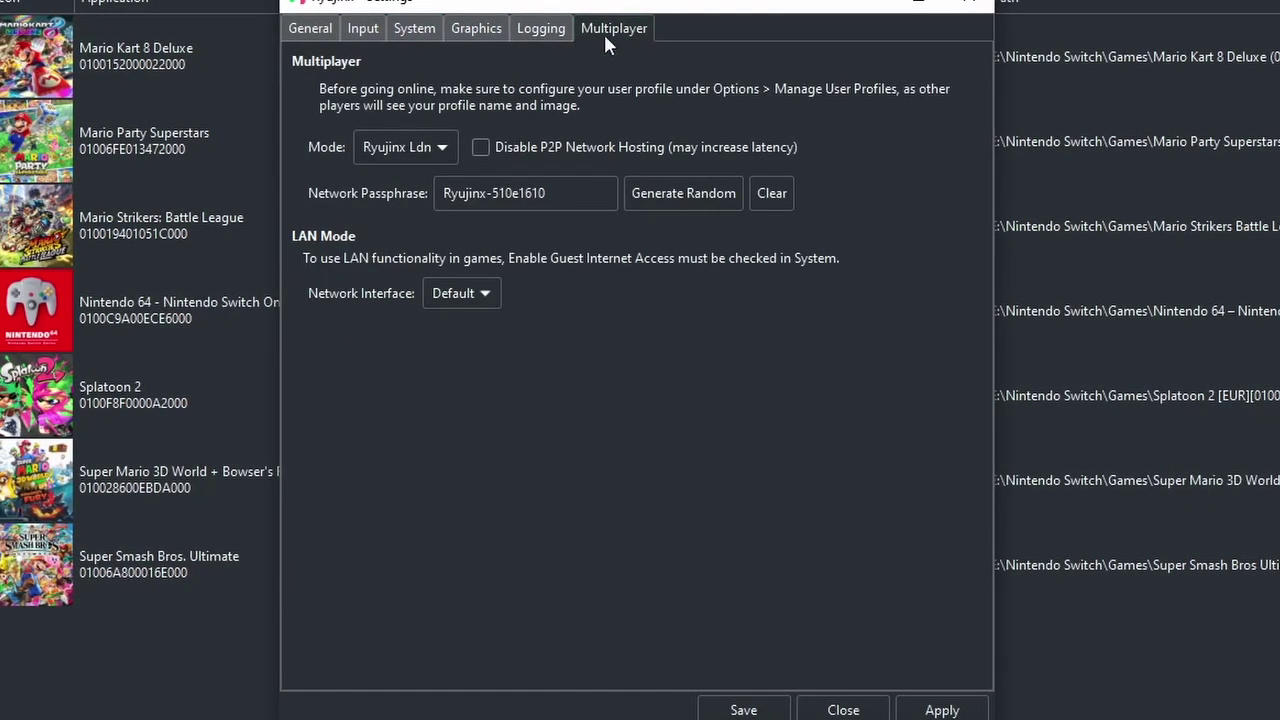
left_click(443, 147)
left_click(515, 106)
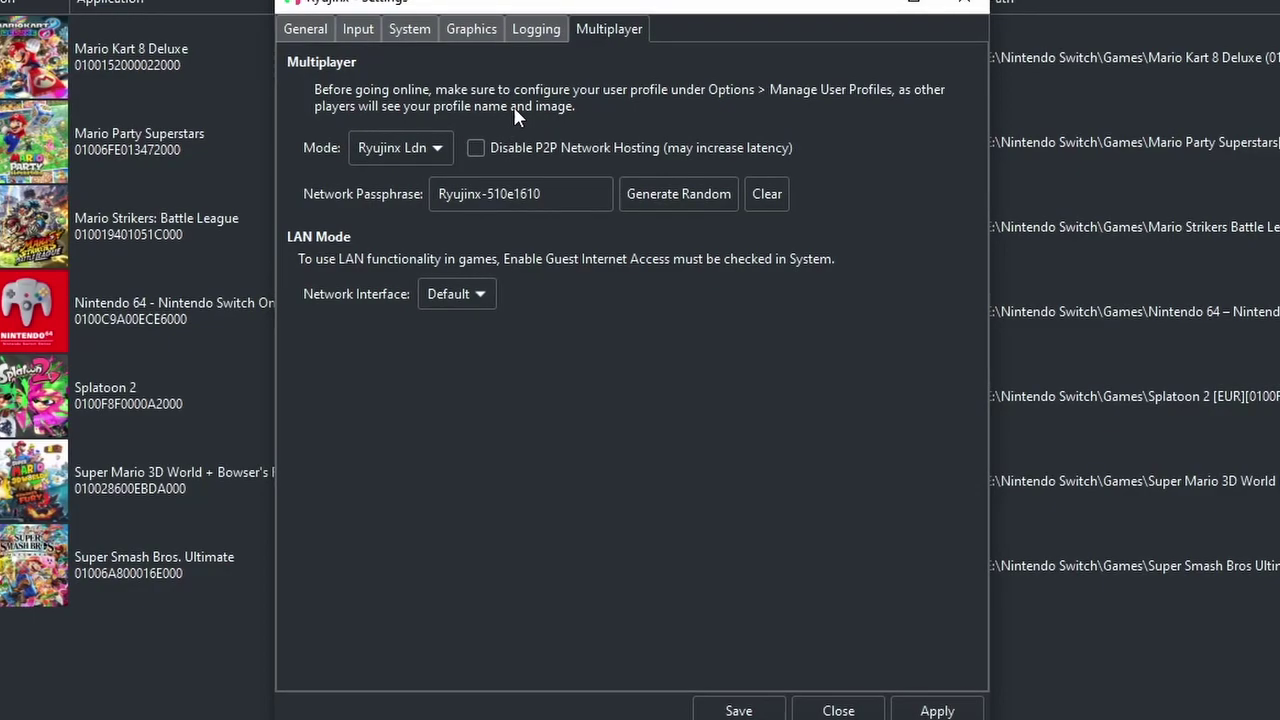
left_click(405, 147)
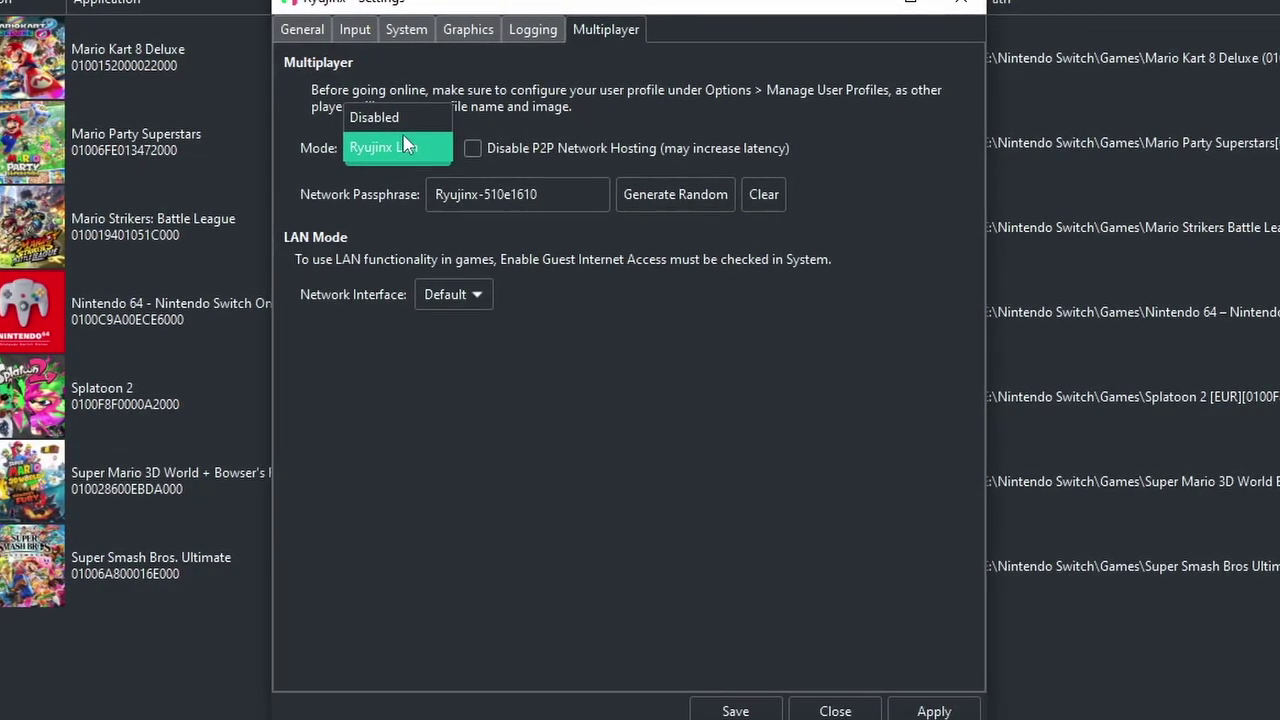
left_click(390, 147)
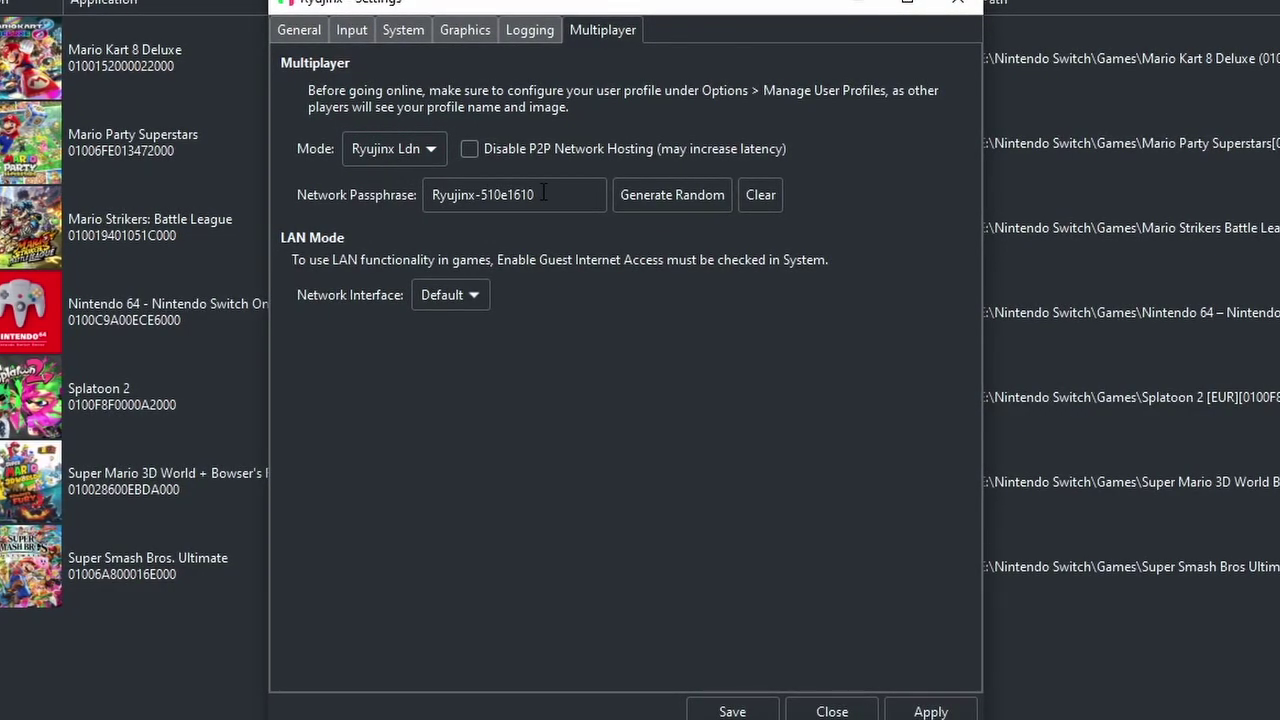
- Examine the current network passphrase in the multiplayer settings
left_click_drag(533, 194, 430, 195)
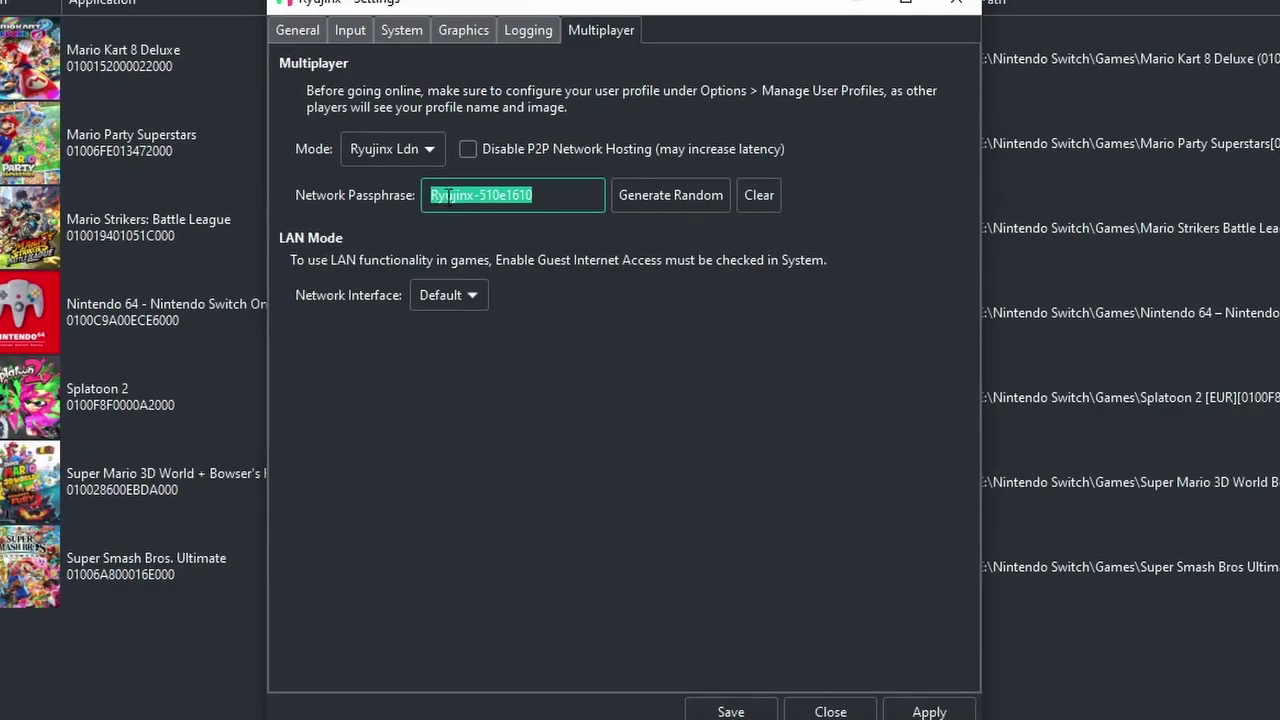
left_click(545, 197)
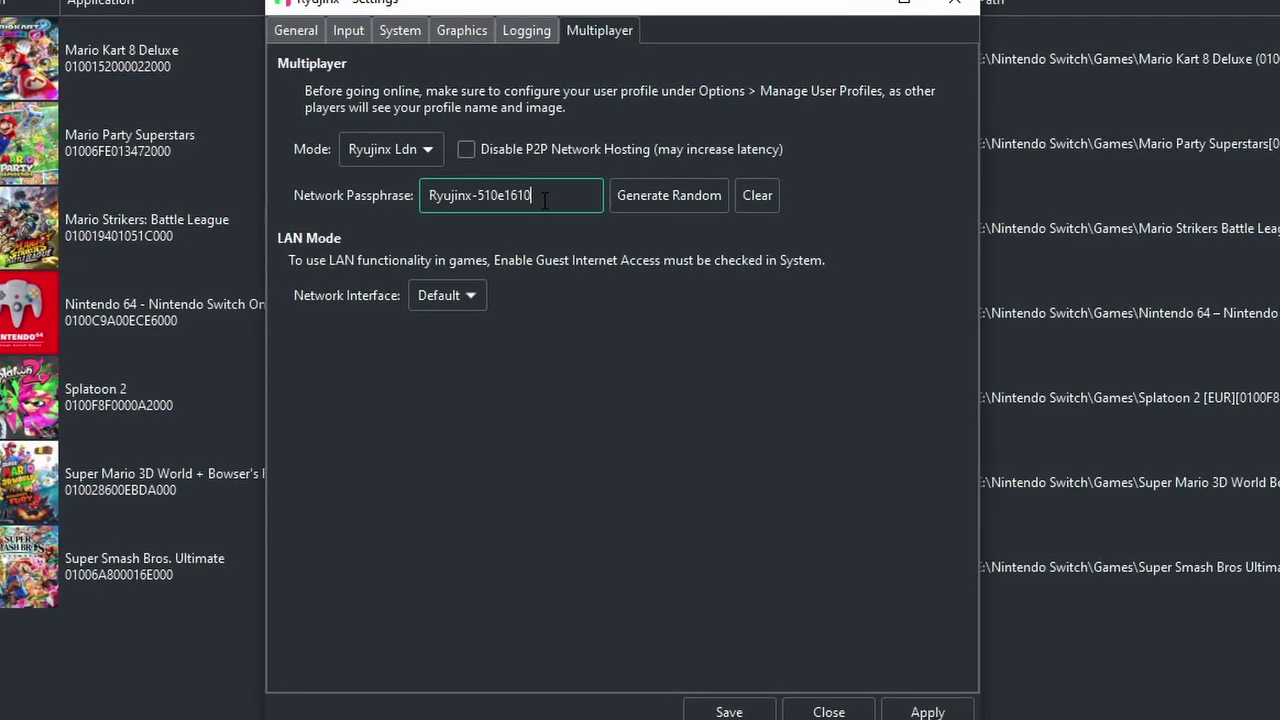
left_click_drag(544, 198, 434, 200)
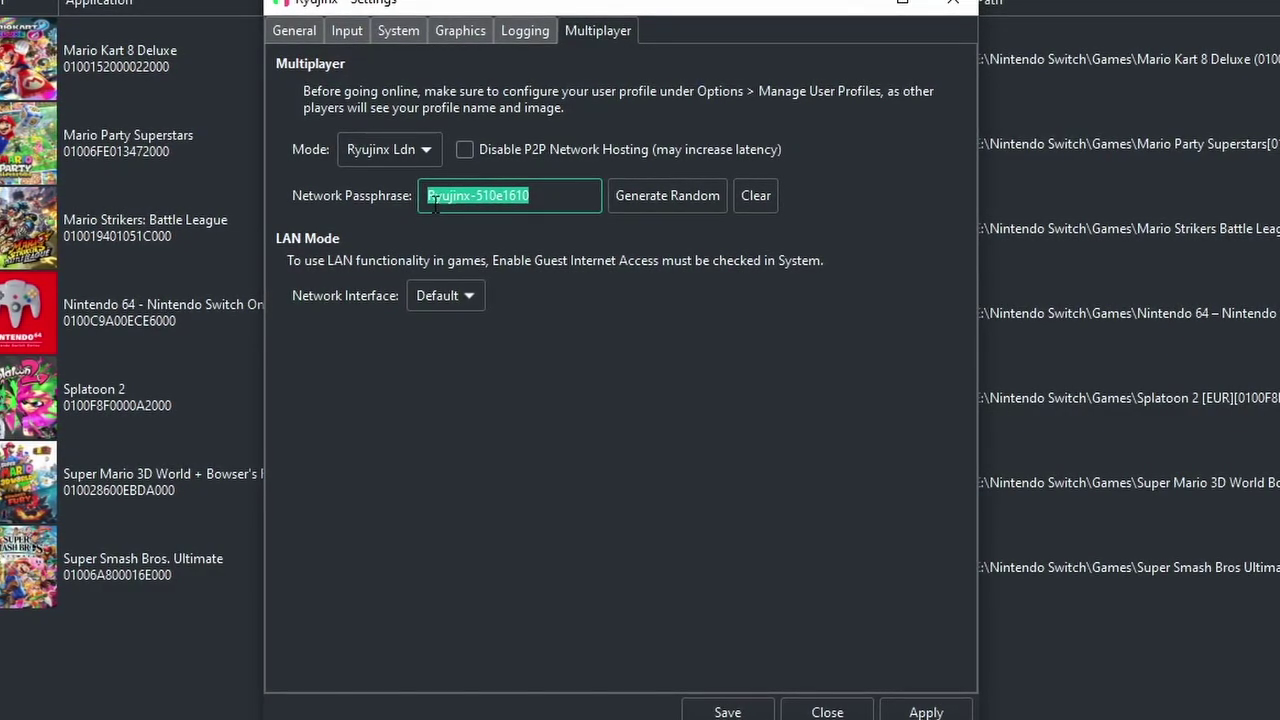
left_click(564, 195)
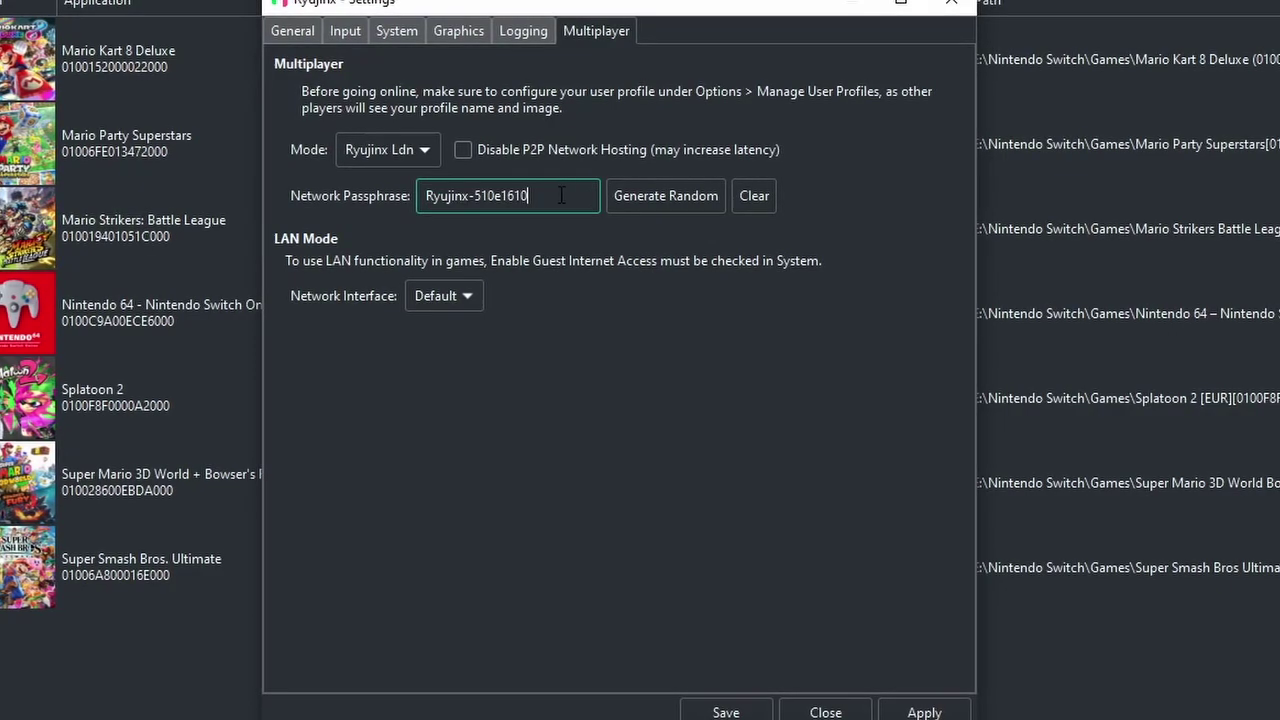
double_click(561, 195)
left_click(560, 195)
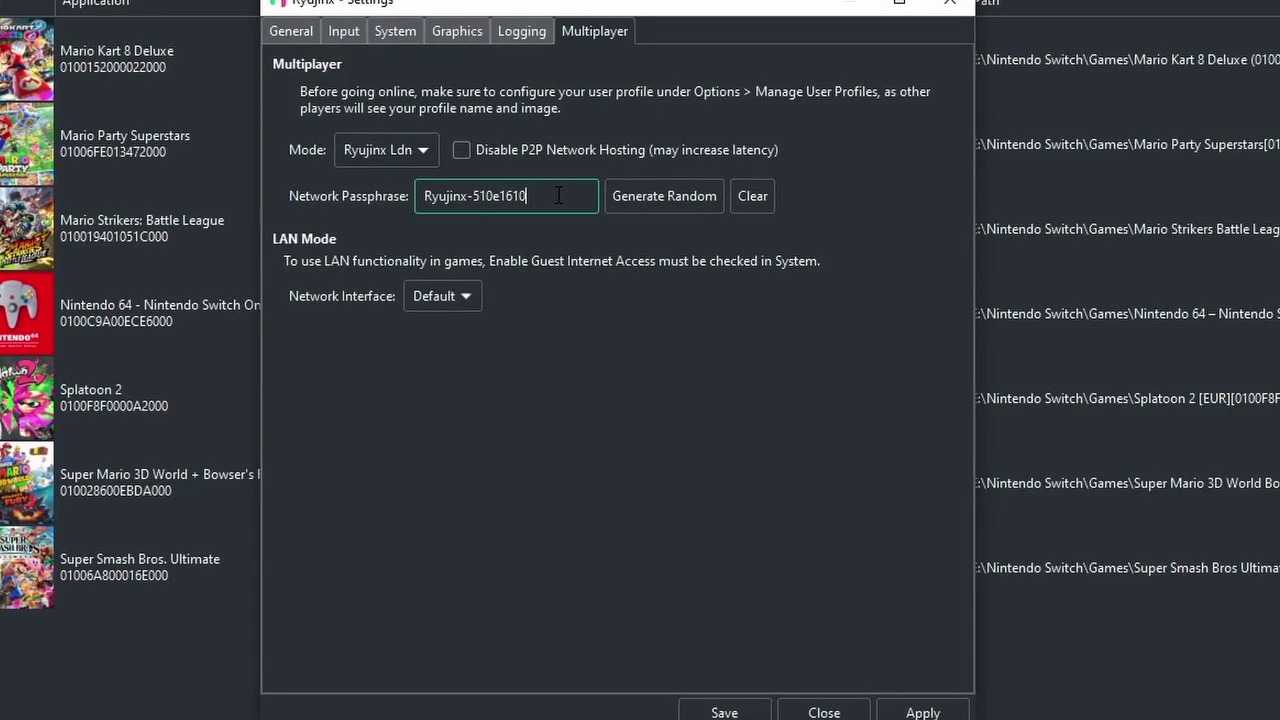
triple_click(558, 195)
left_click(470, 196)
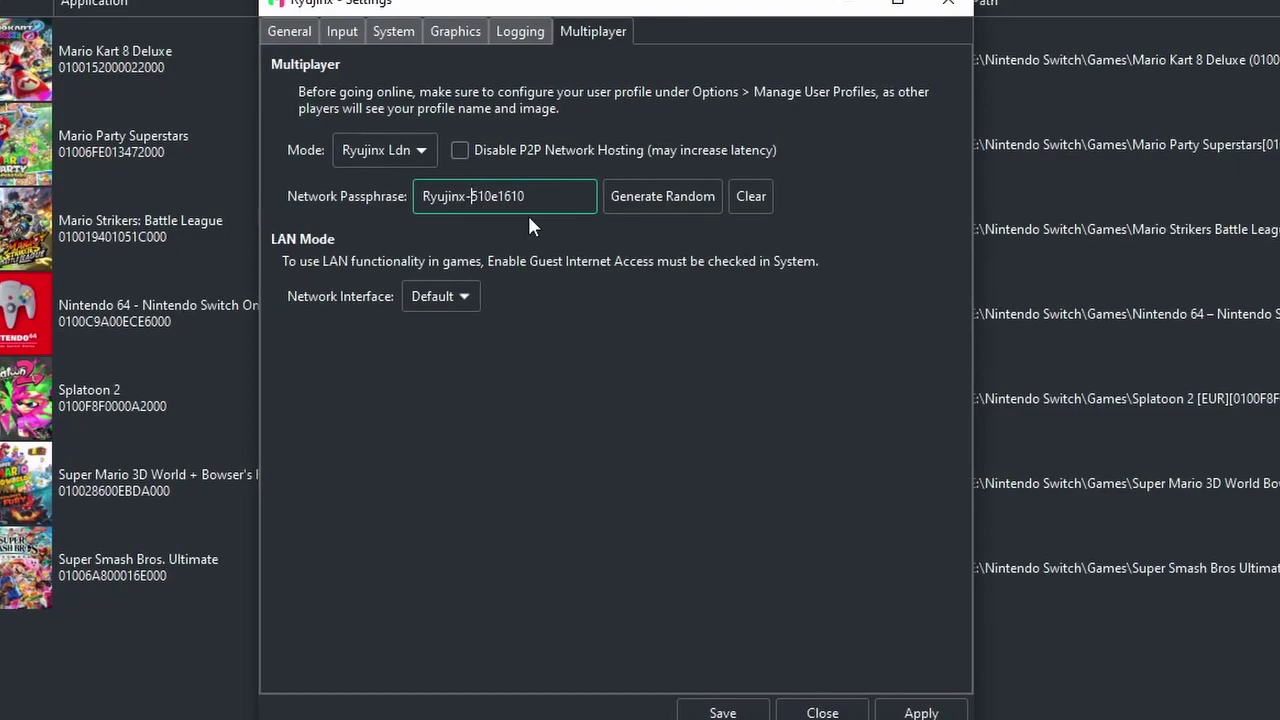
- Generate a random network passphrase for the multiplayer session and copy it
left_click(660, 196)
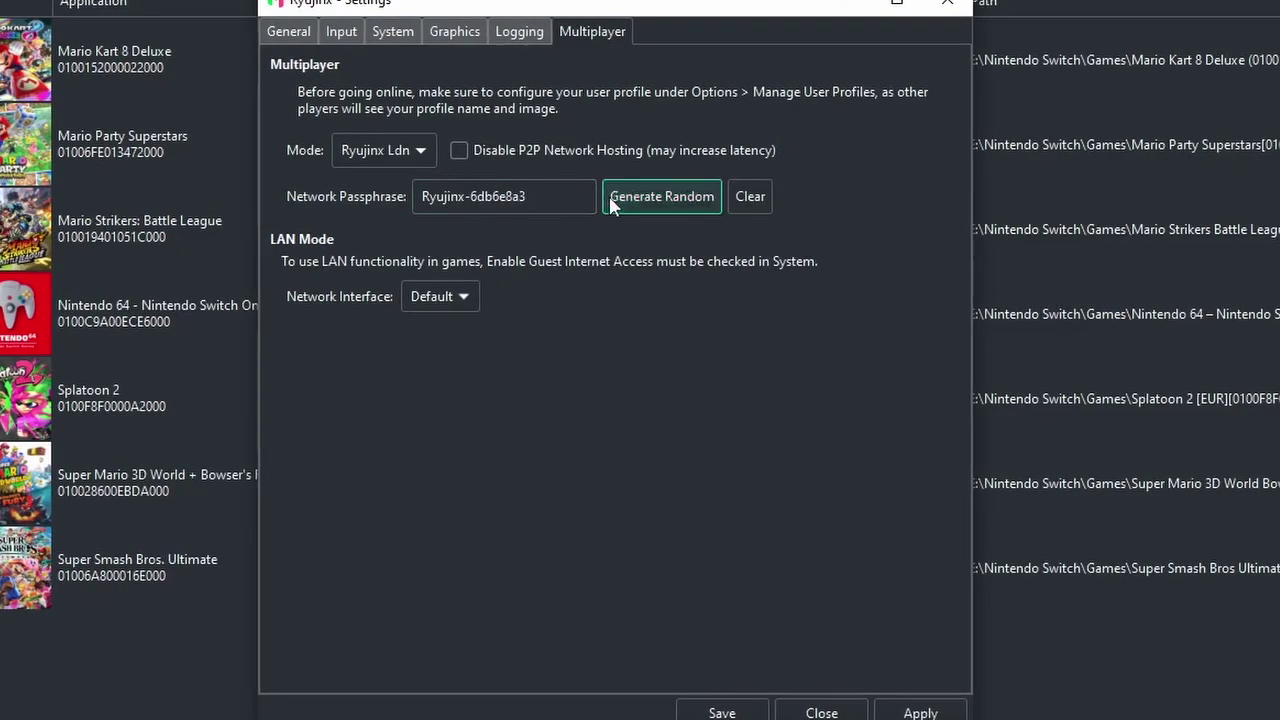
triple_click(525, 197)
right_click(456, 194)
left_click(500, 238)
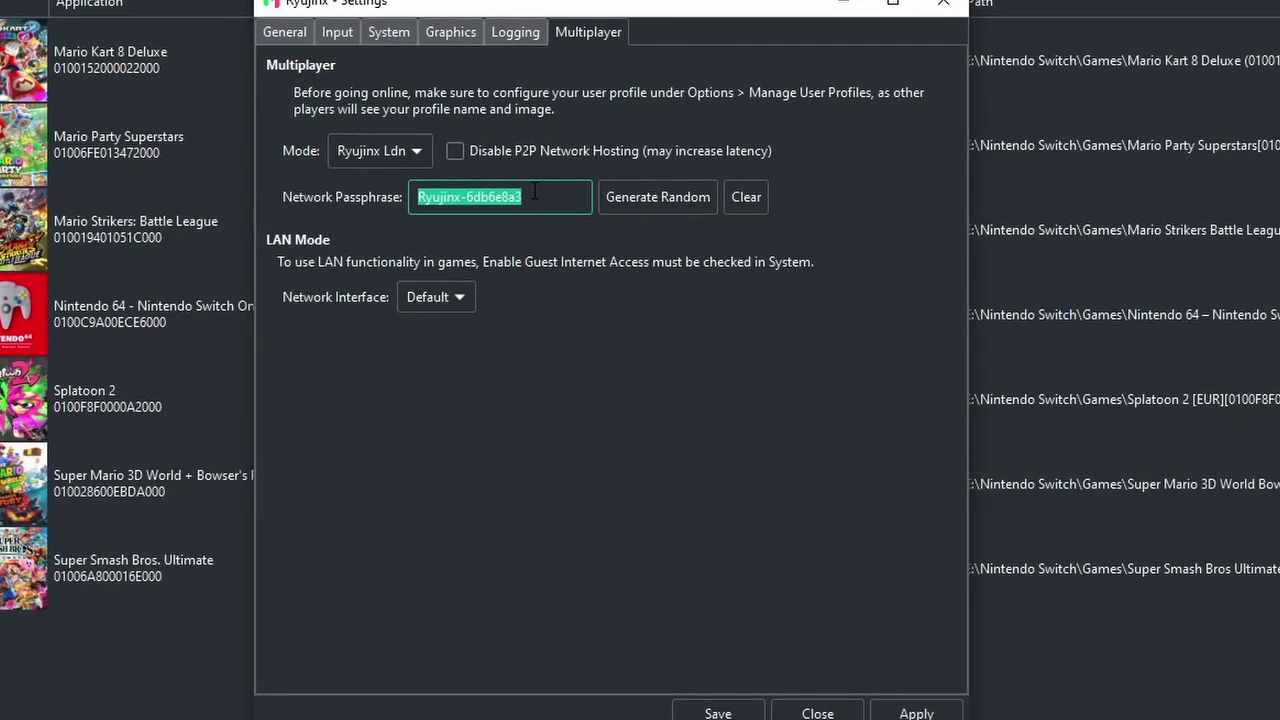
mouse_move(533, 197)
left_mouse_down()
mouse_move(412, 198)
mouse_move(527, 200)
left_mouse_up()
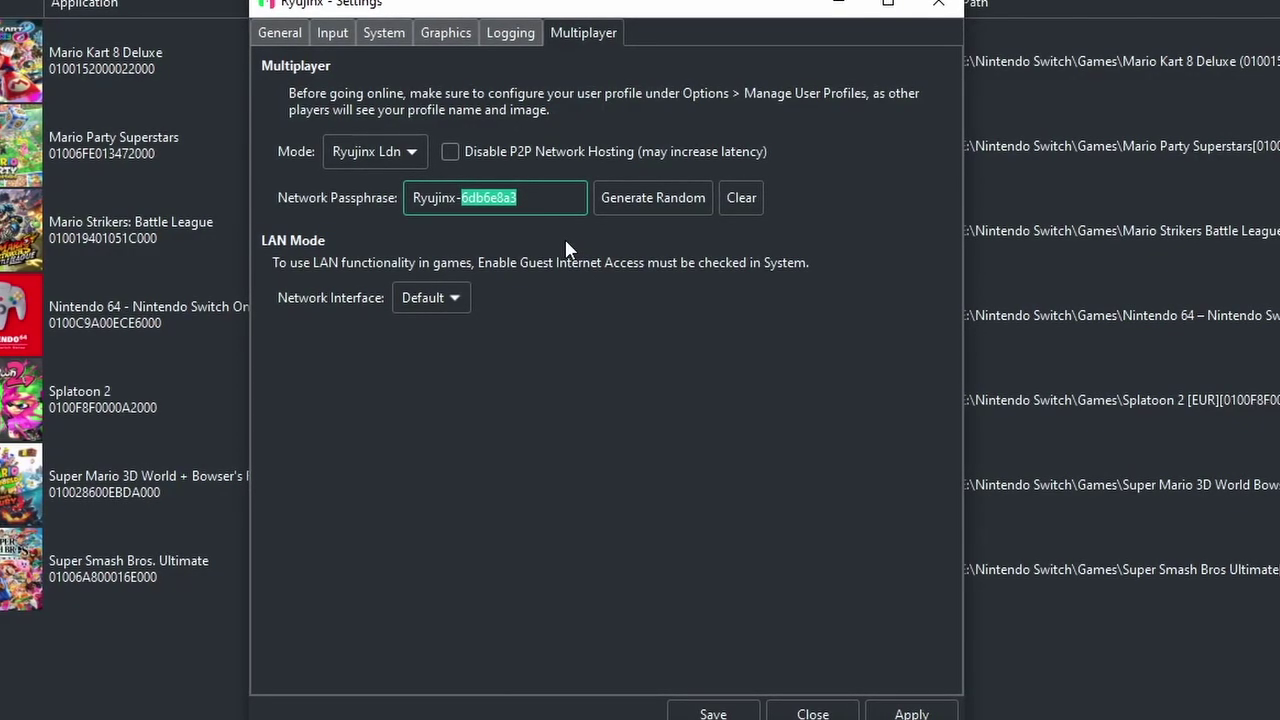
- Review the system and input settings, checking Player 1's controller configuration and the available controller types without changing them
left_click(384, 33)
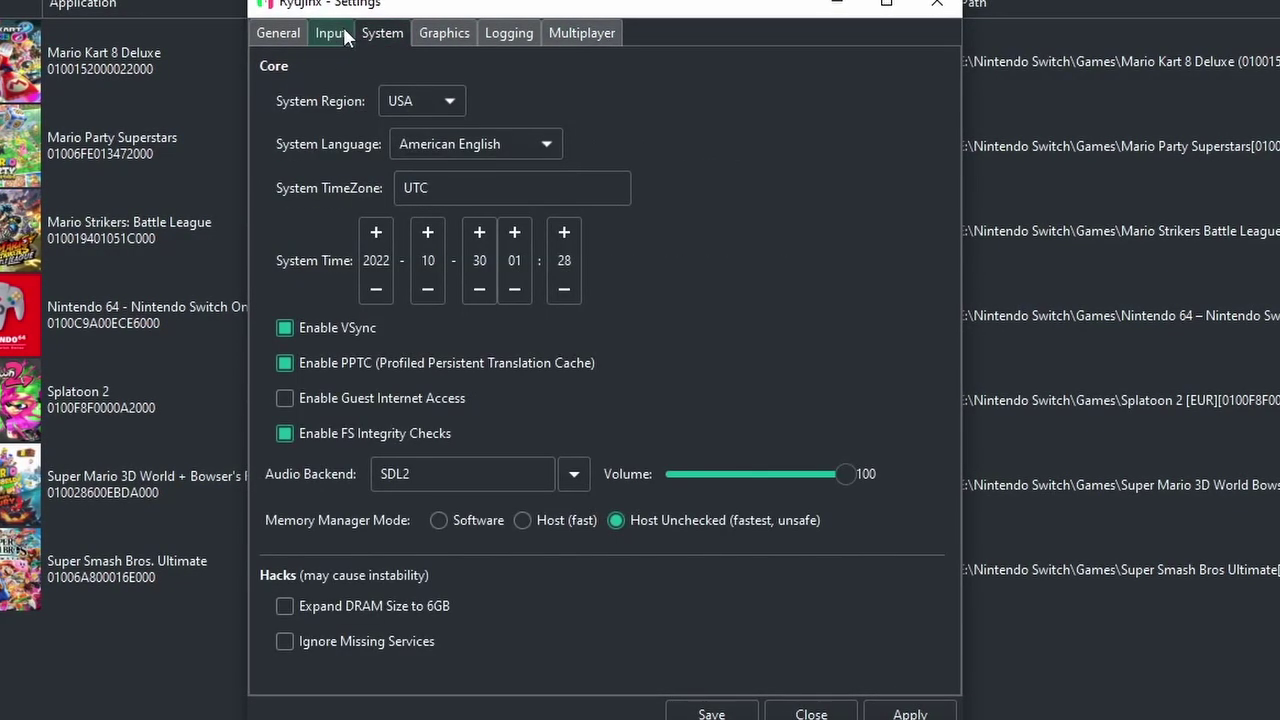
left_click(333, 33)
left_click(450, 290)
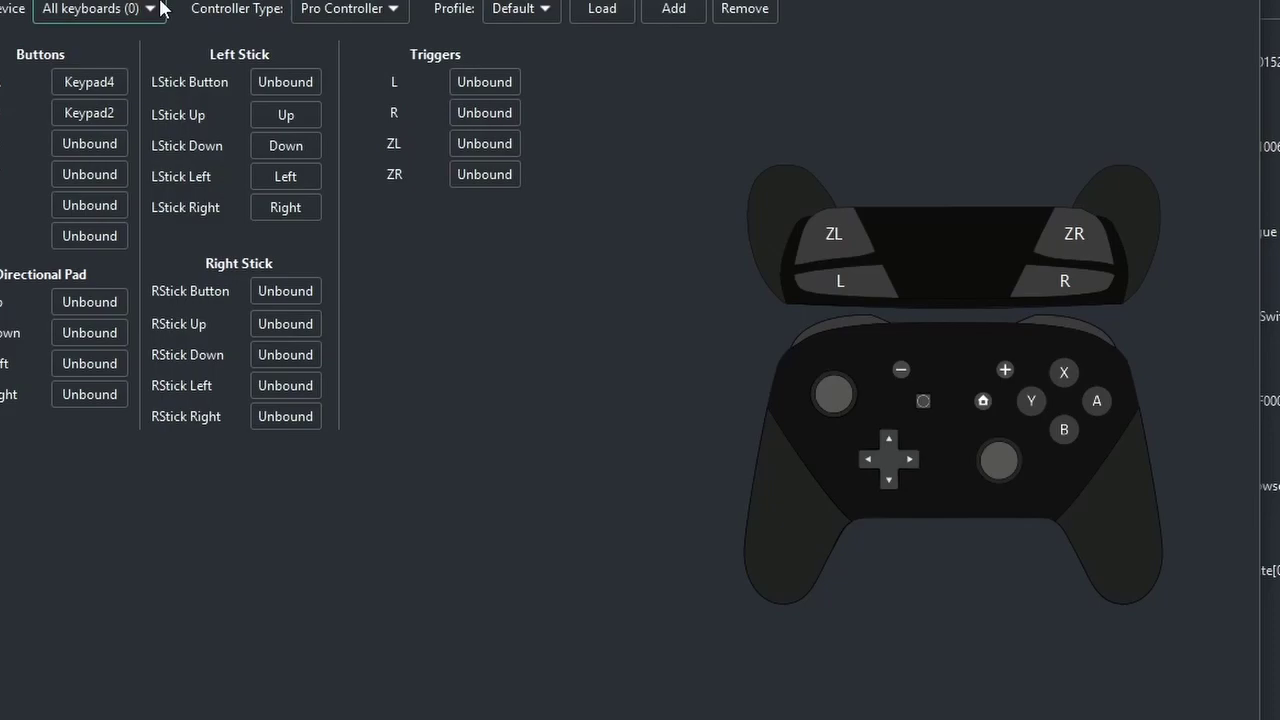
left_click(330, 9)
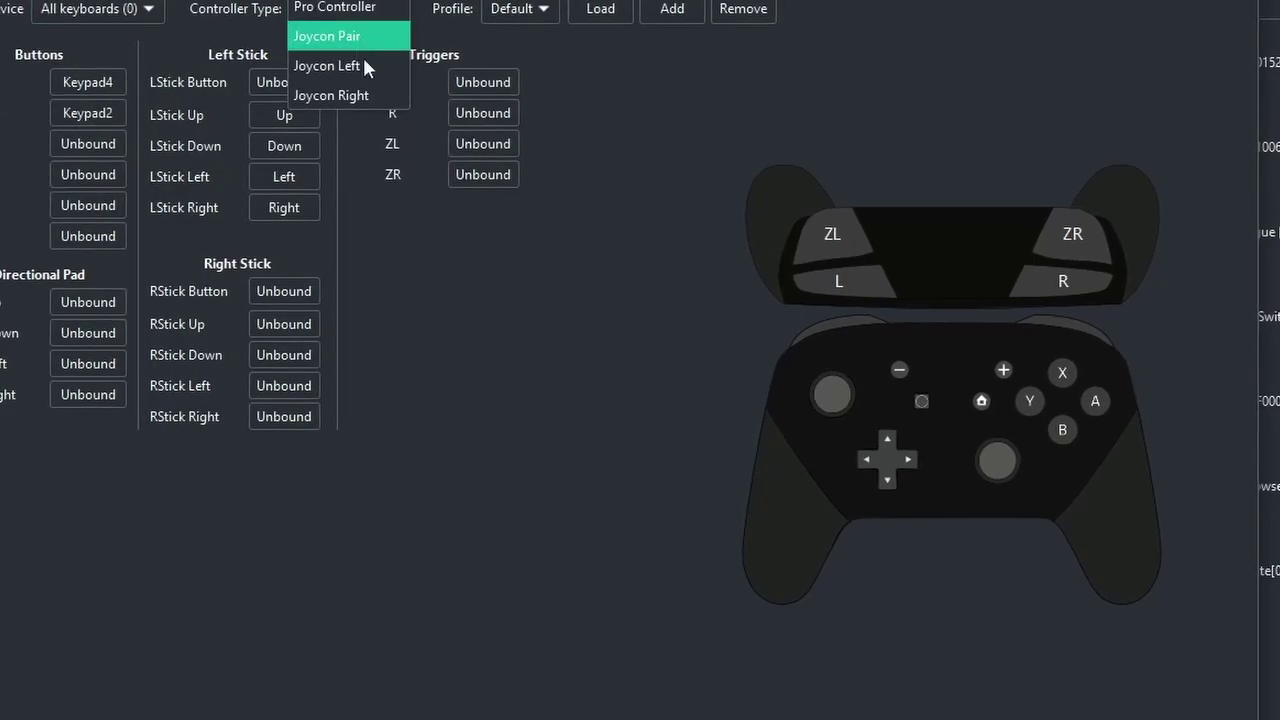
left_click(1219, 660)
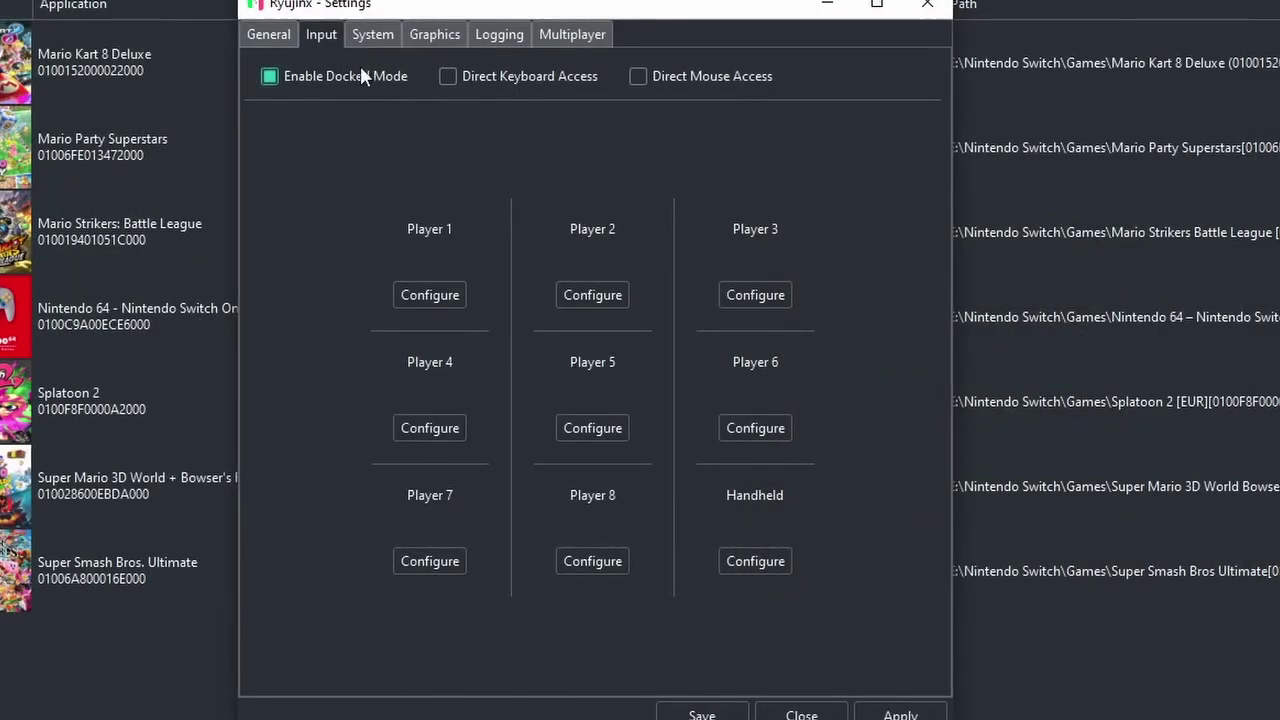
- Add the Games folder in E:\Nintendo Switch as a game directory in the general settings and close the settings window
left_click(278, 33)
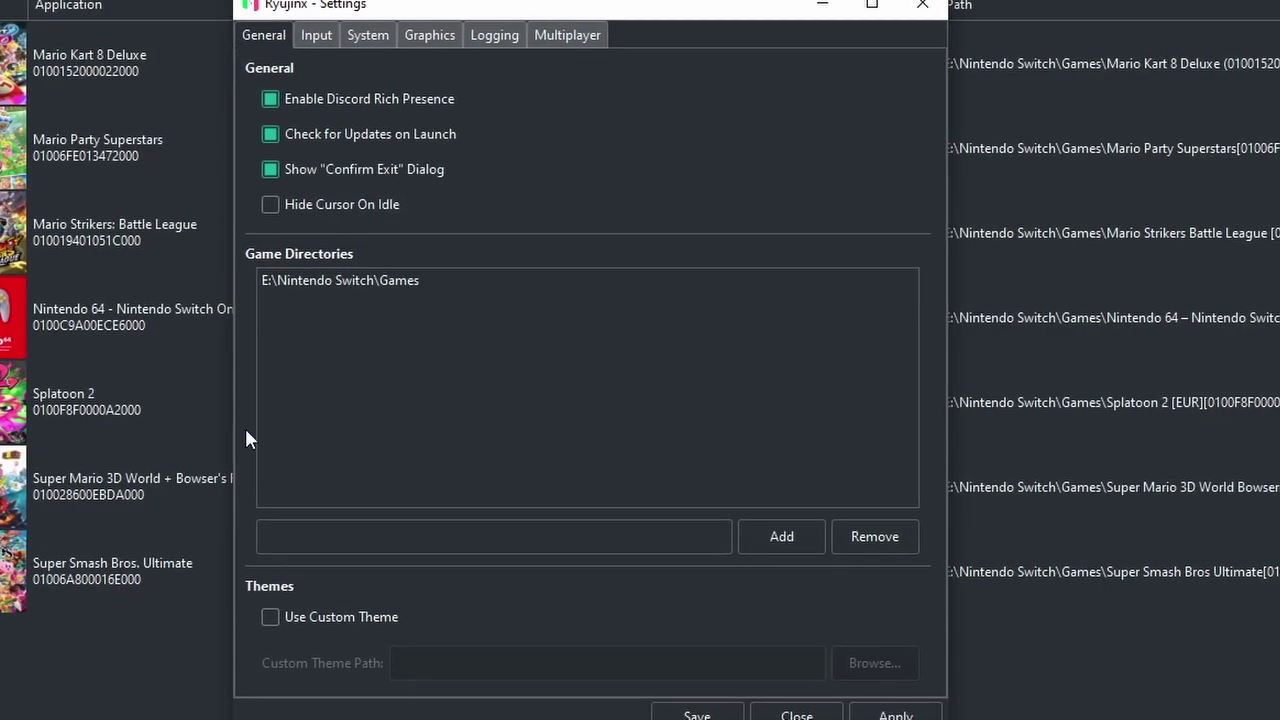
left_click(288, 279)
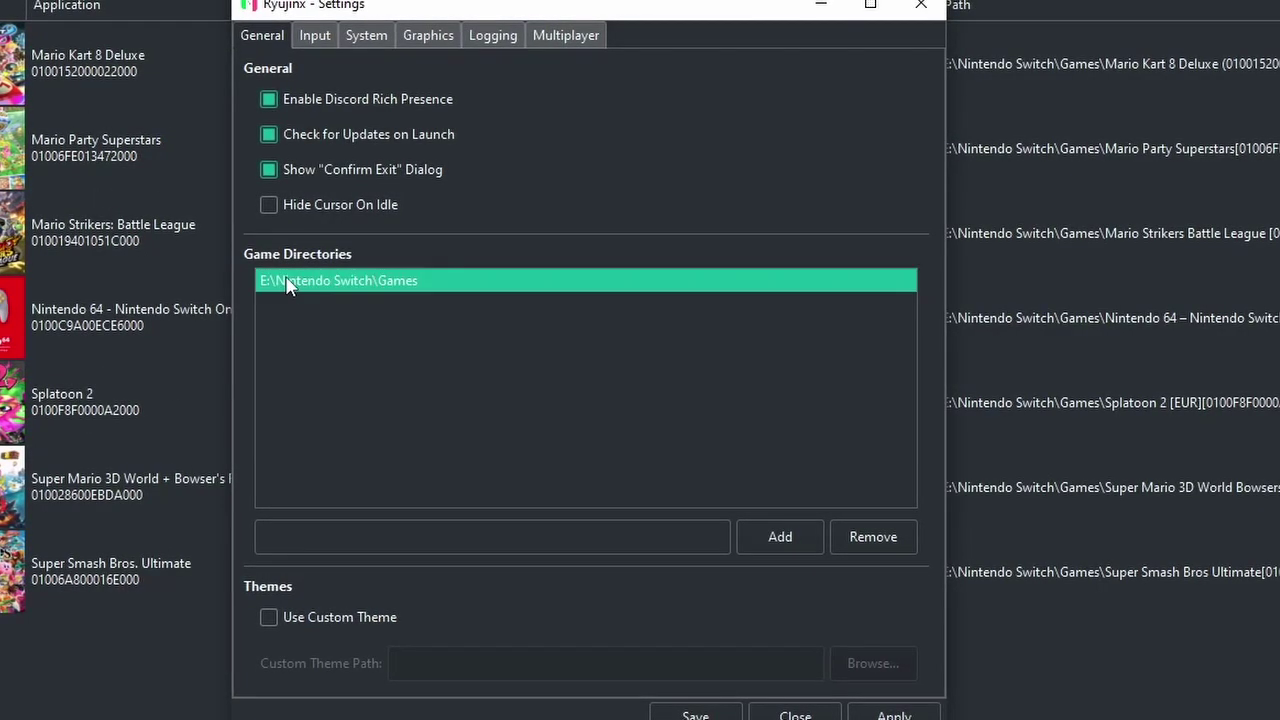
left_click(778, 538)
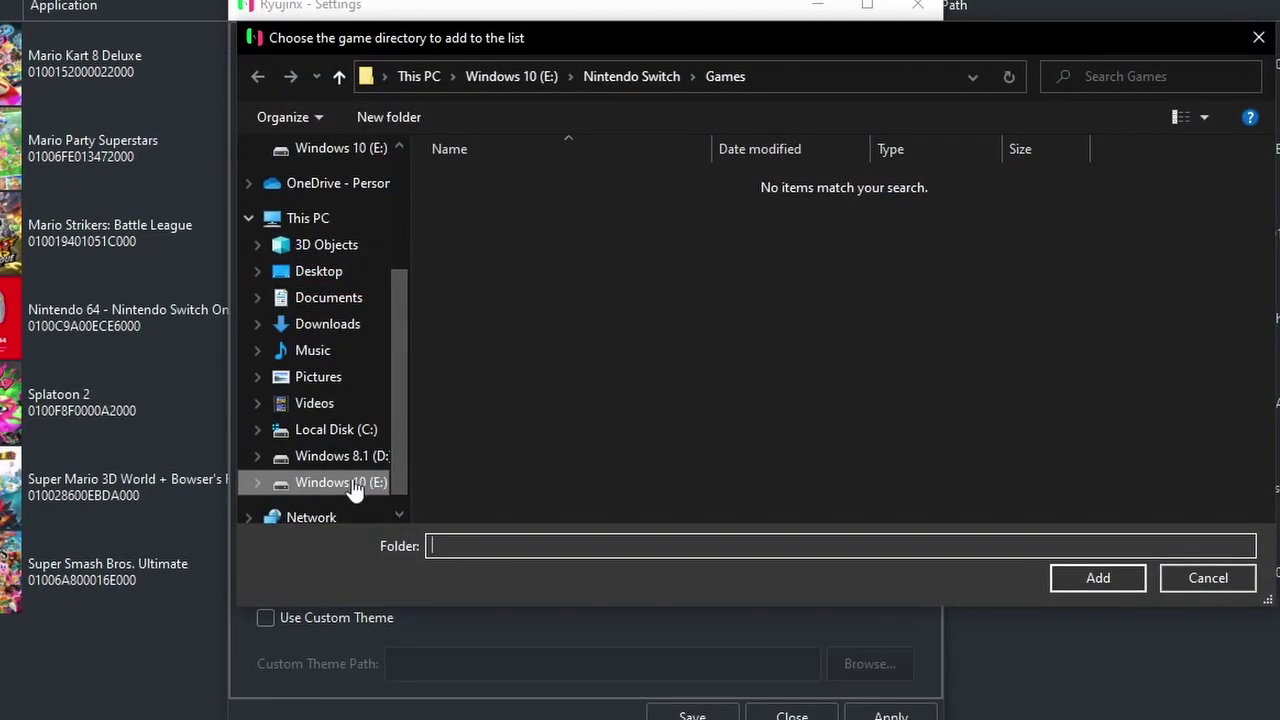
left_click_drag(392, 365, 393, 250)
left_click(630, 77)
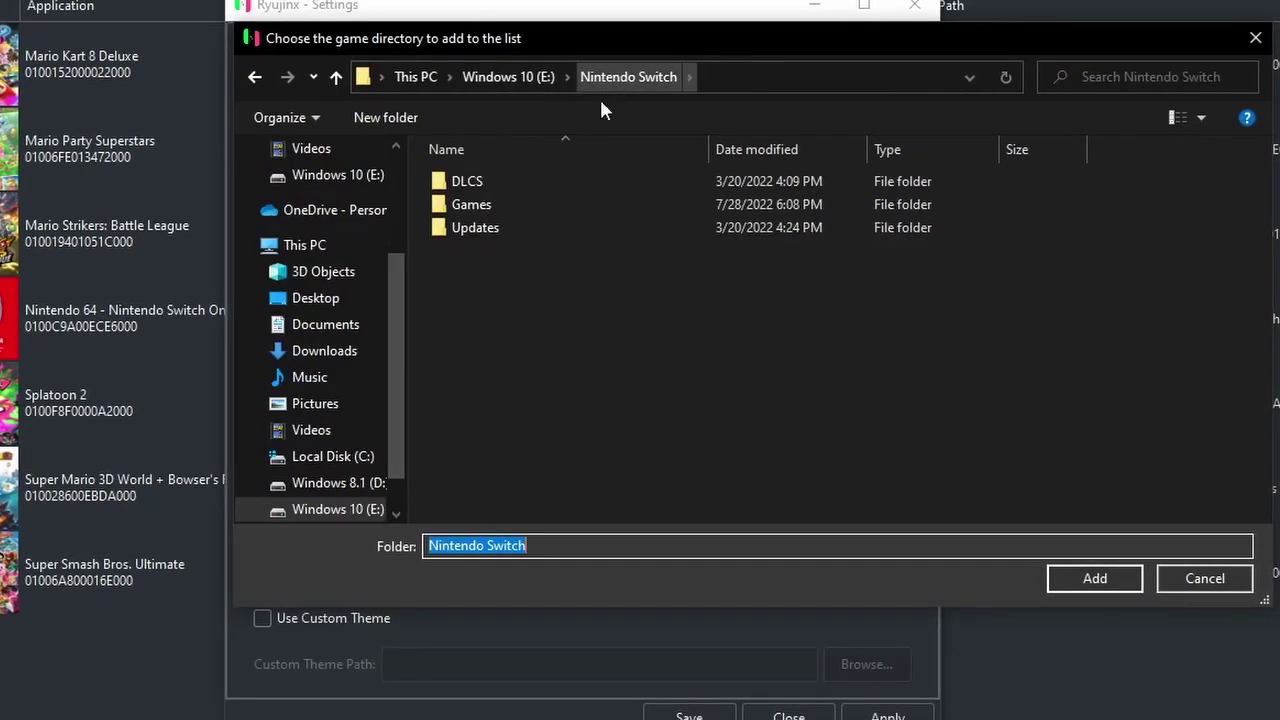
left_click(505, 204)
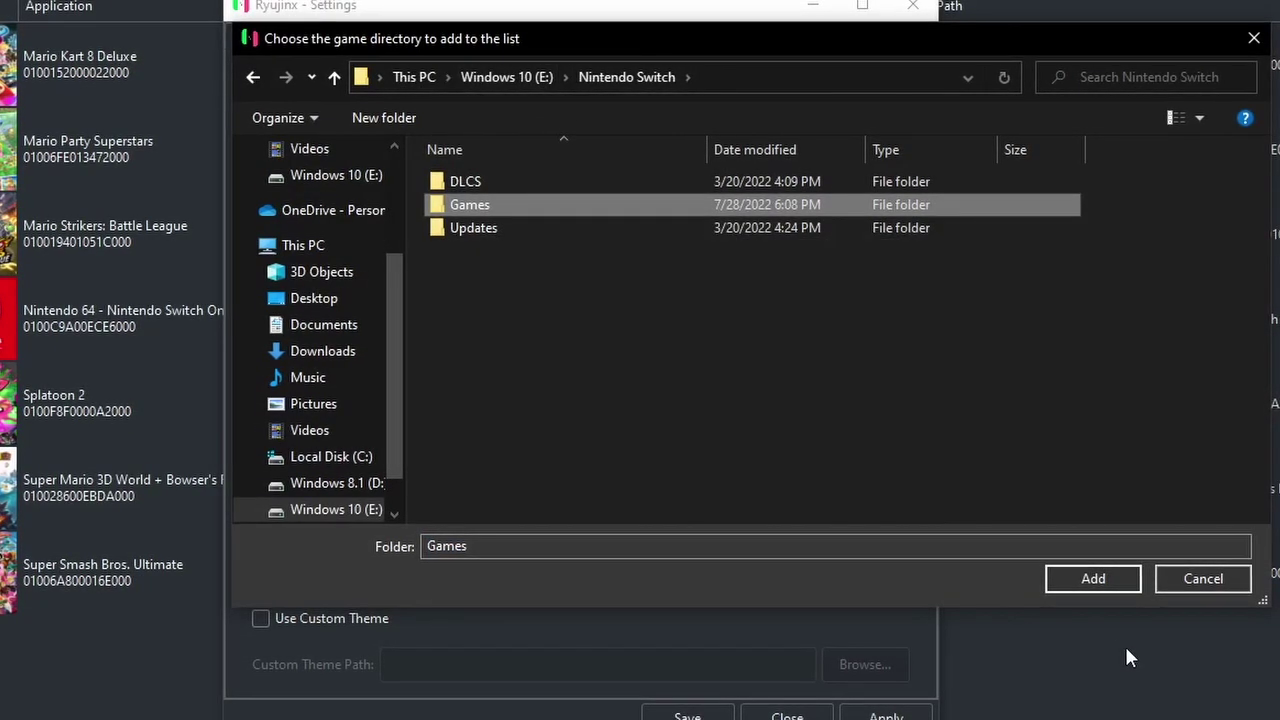
left_click(1093, 578)
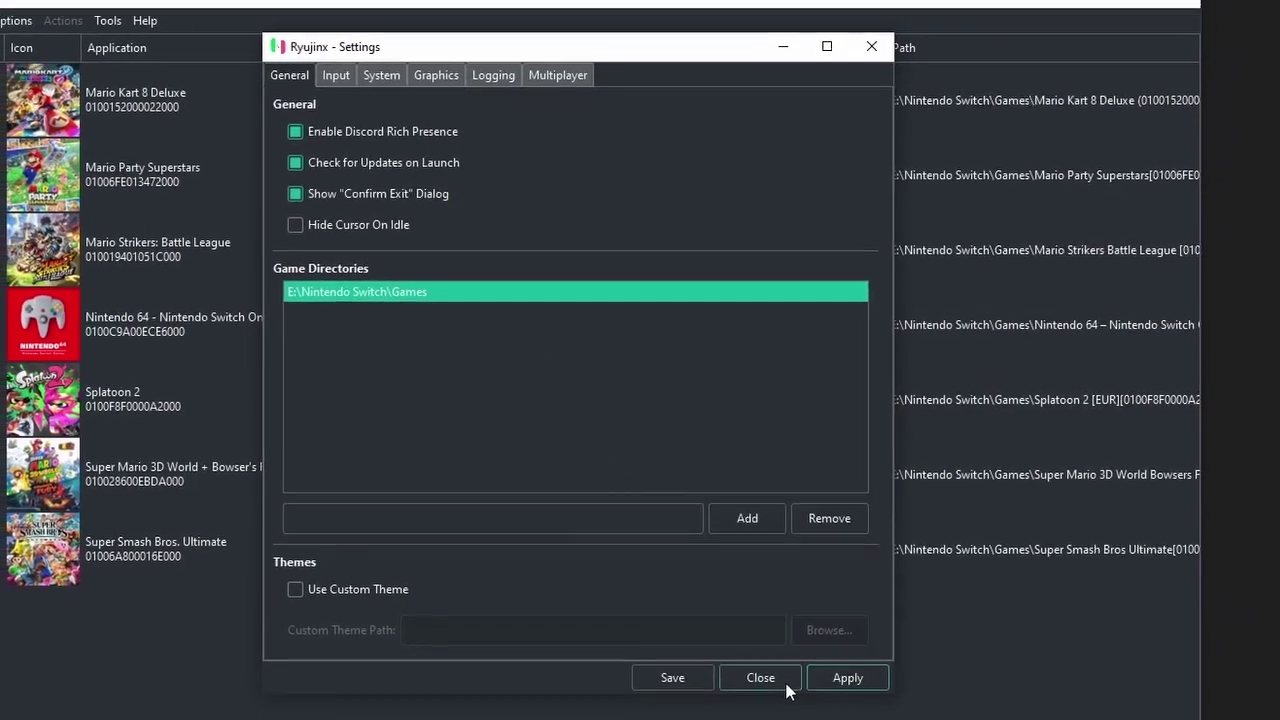
left_click(788, 688)
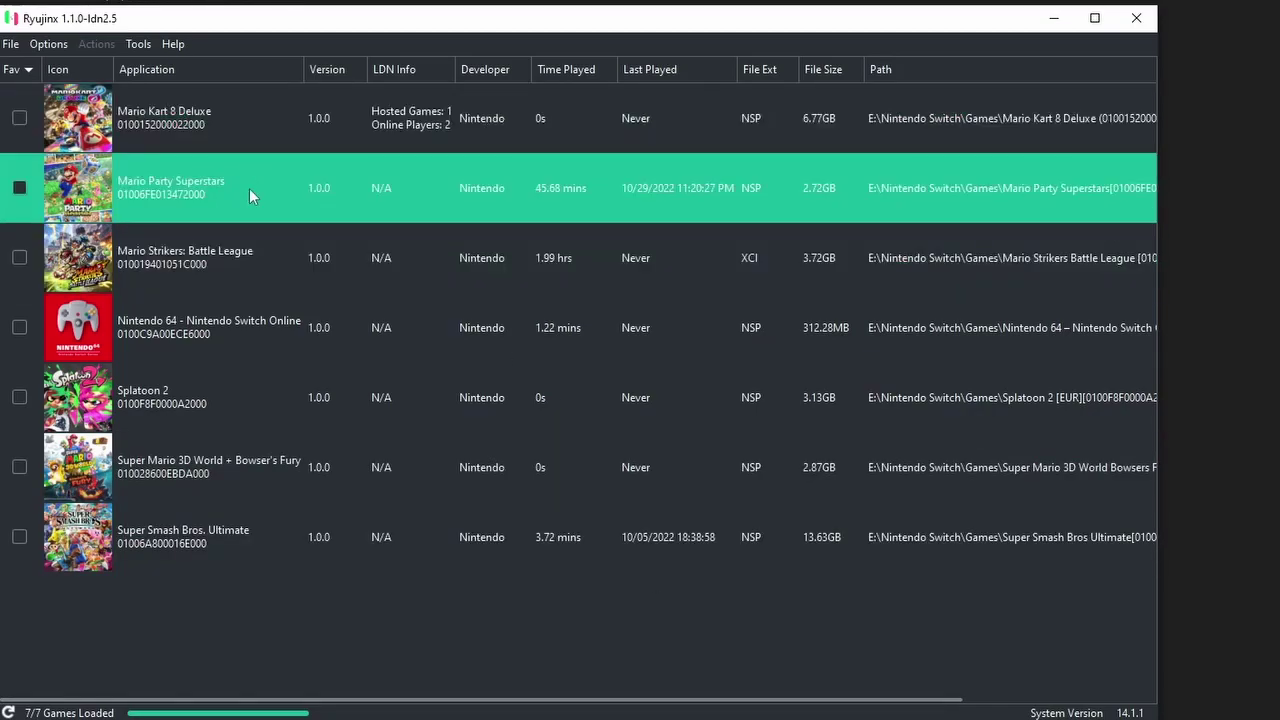
- Launch Mario Party Superstars from the game list and go past its title screen to the play mode selection
double_click(249, 188)
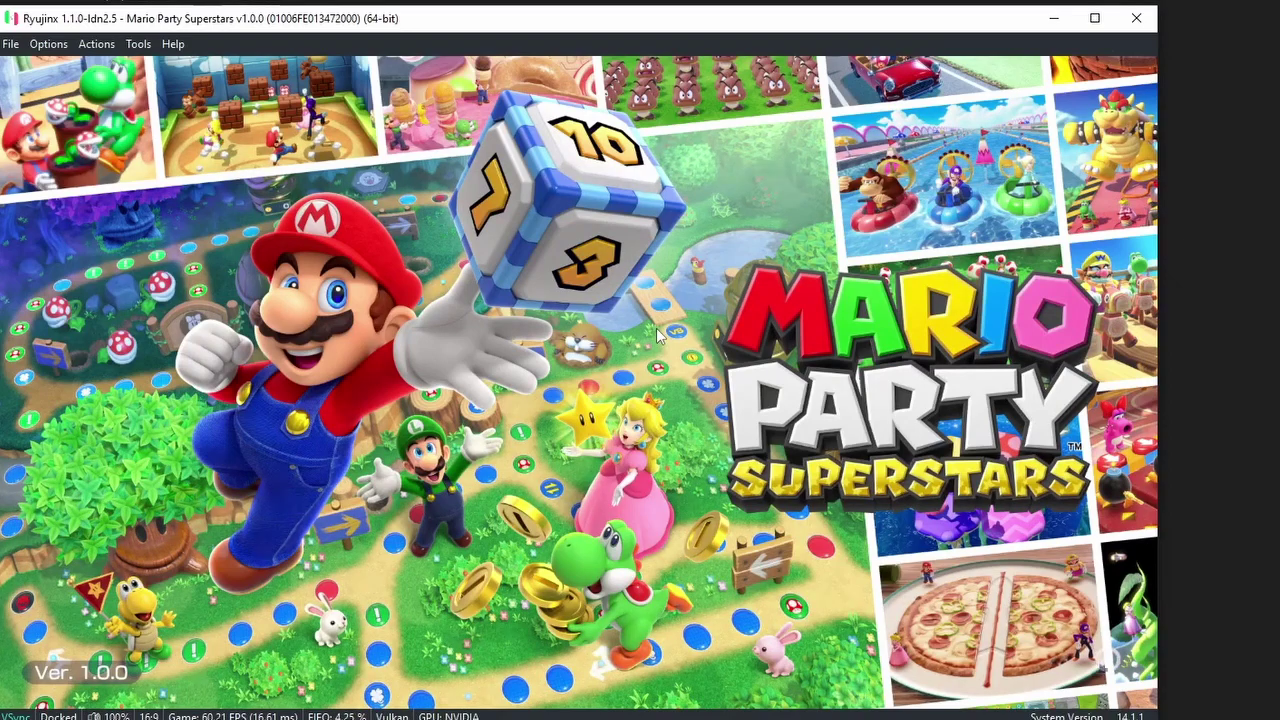
key("z")
key("Down")
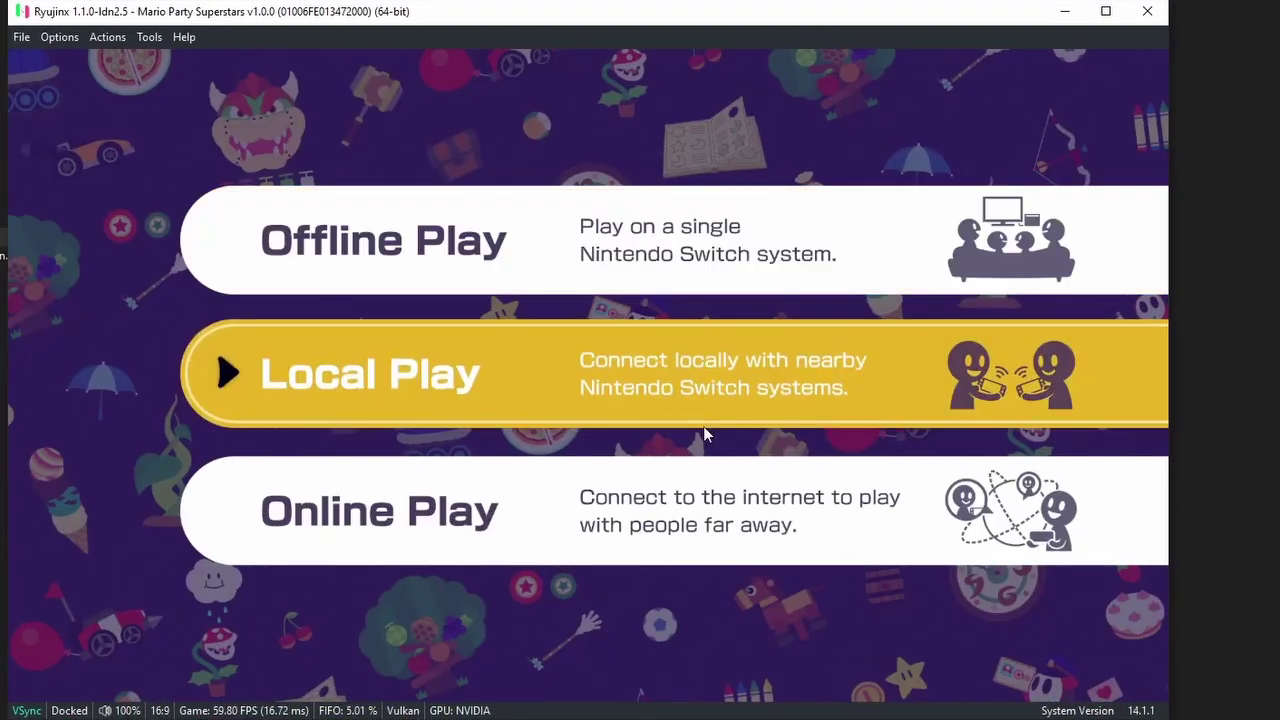
- Examine the Offline Play, Local Play and Online Play options in the game's play mode selection
key("Up")
key("Down")
key("Down")
key("Up")
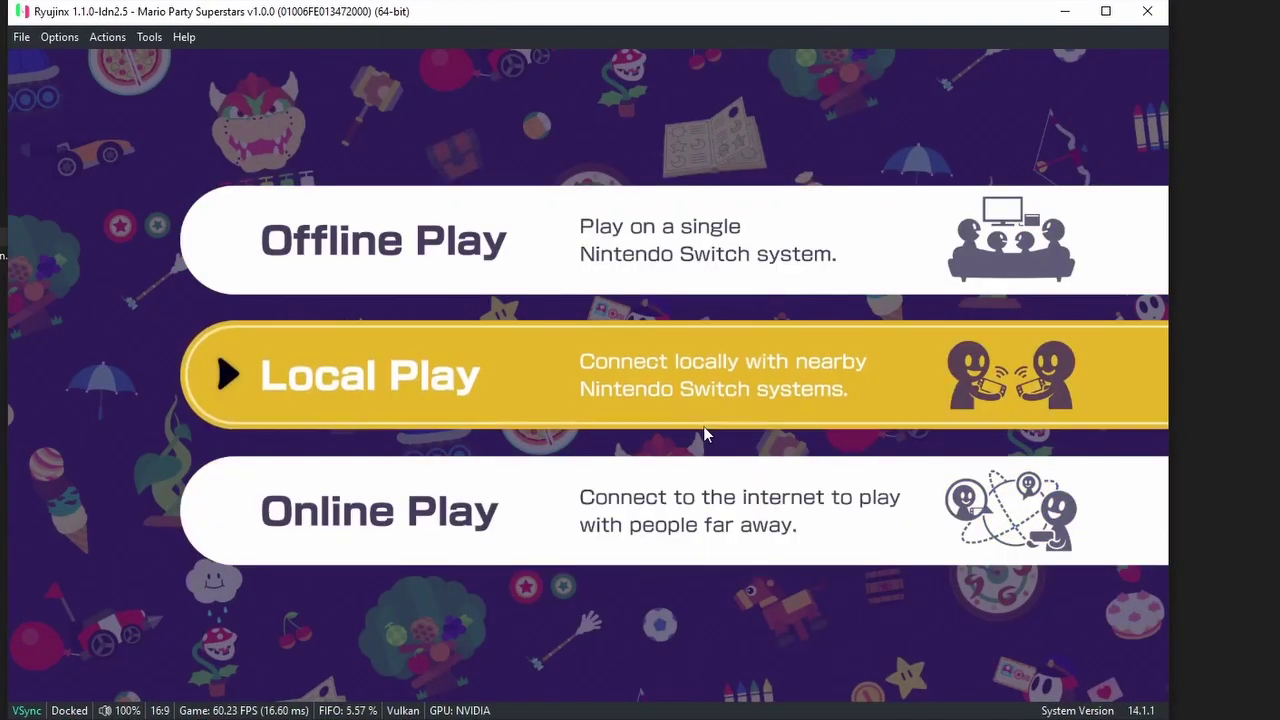
key("Down")
key("Up")
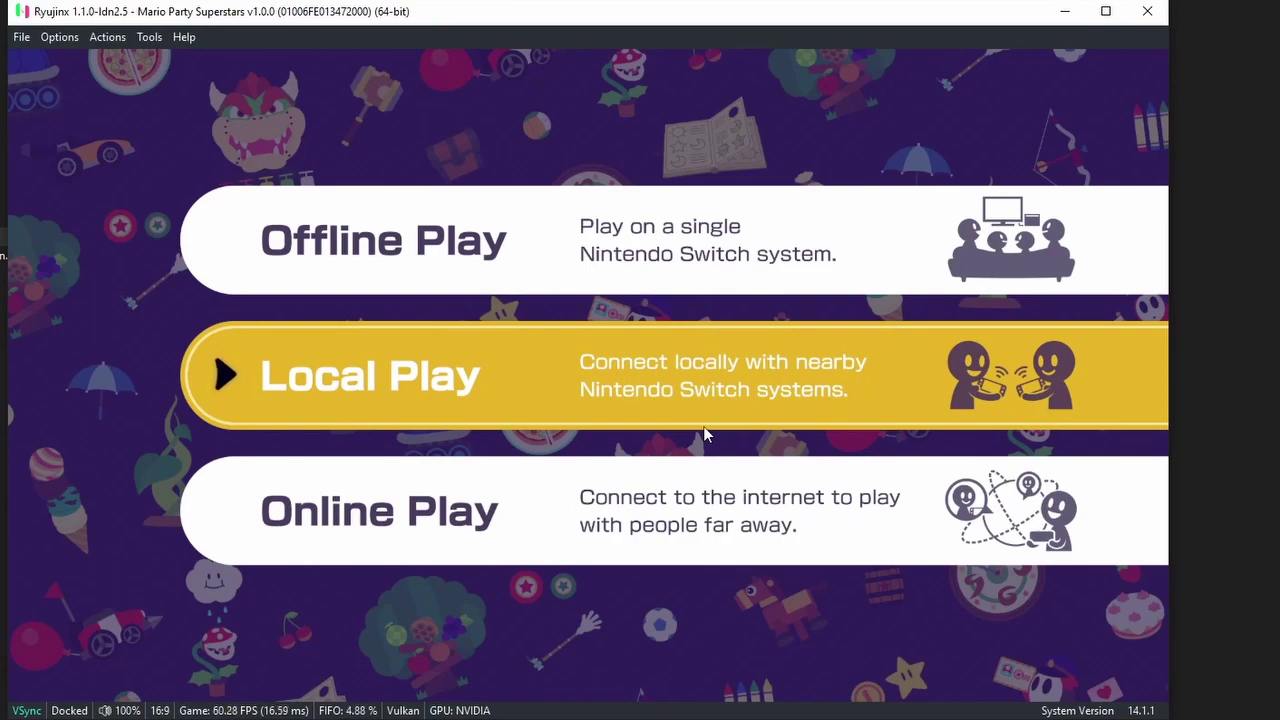
key("Up")
key("Down")
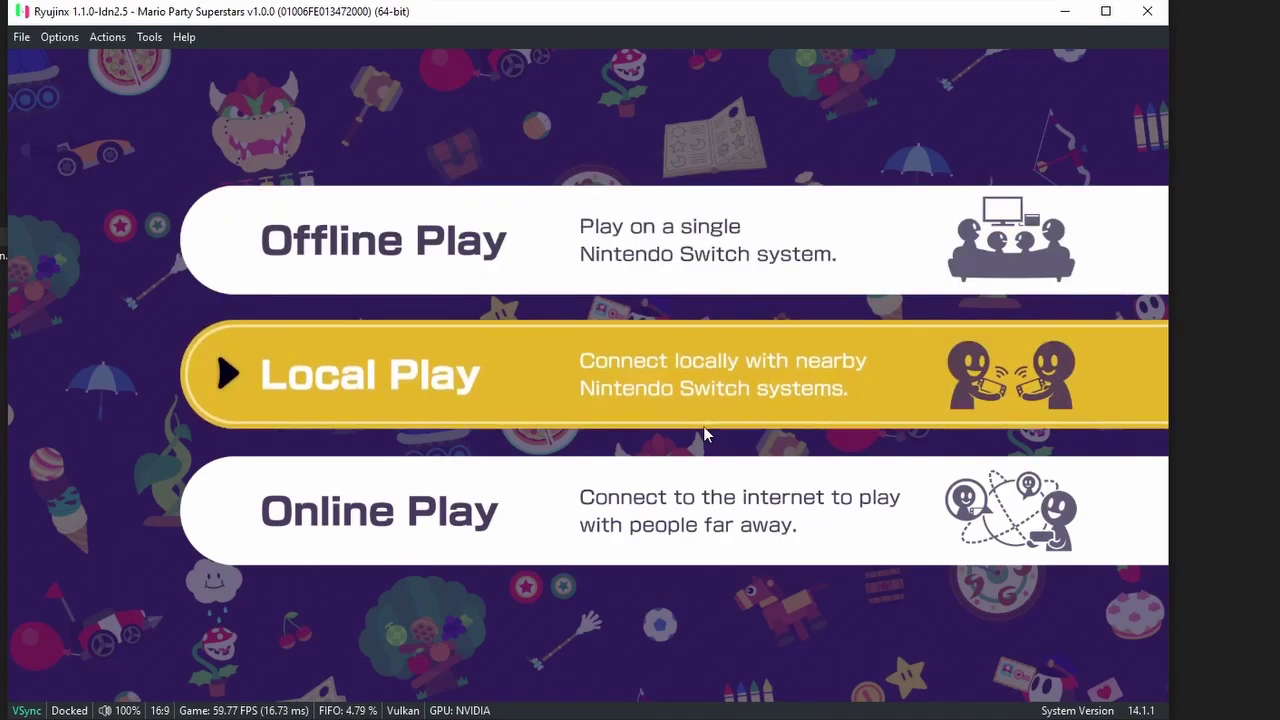
key("Down")
key("Up")
- Try to start Online Play from the game's play mode selection
key("Down")
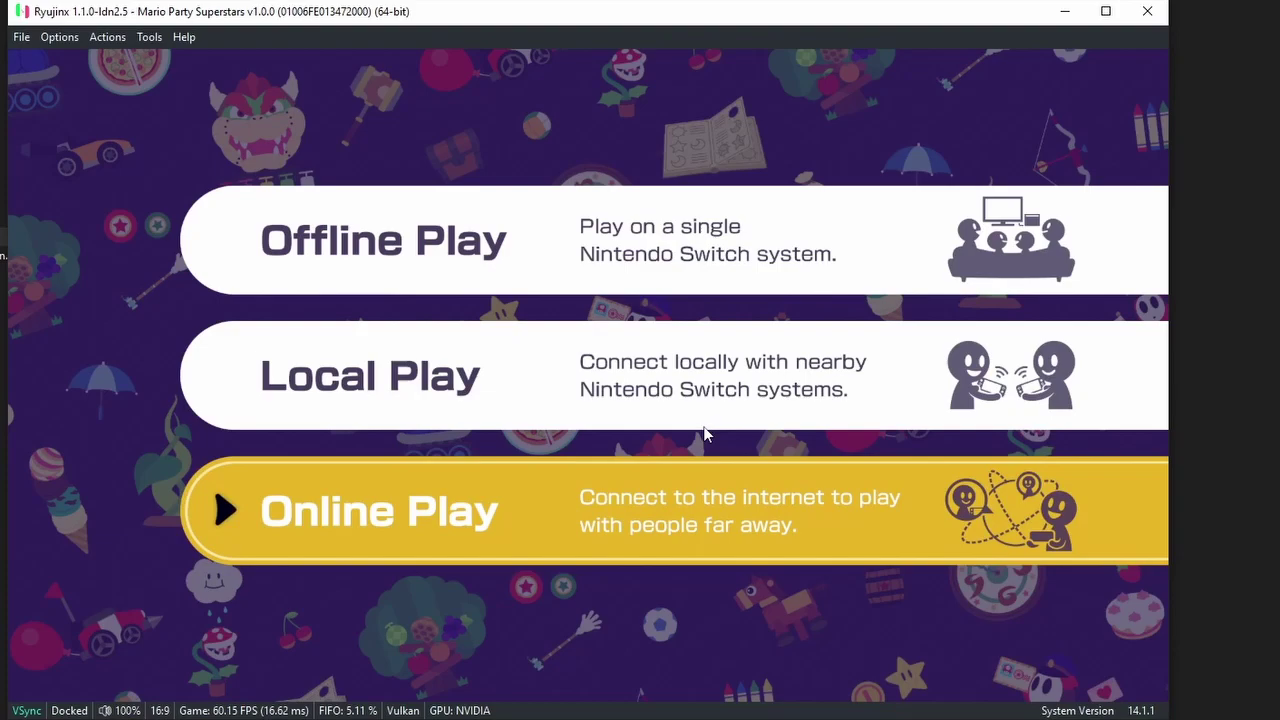
key("z")
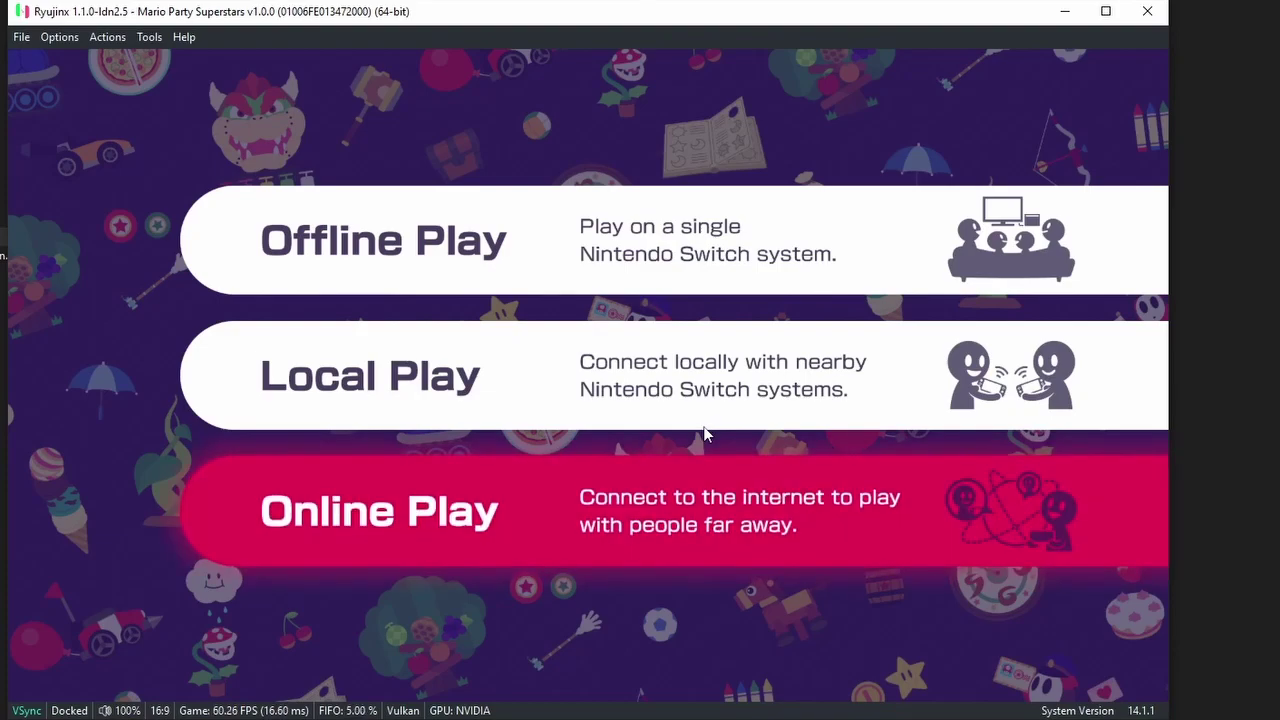
key("z")
- Enter Local Play in Mario Party Superstars and choose to create a room for other players
key("Up")
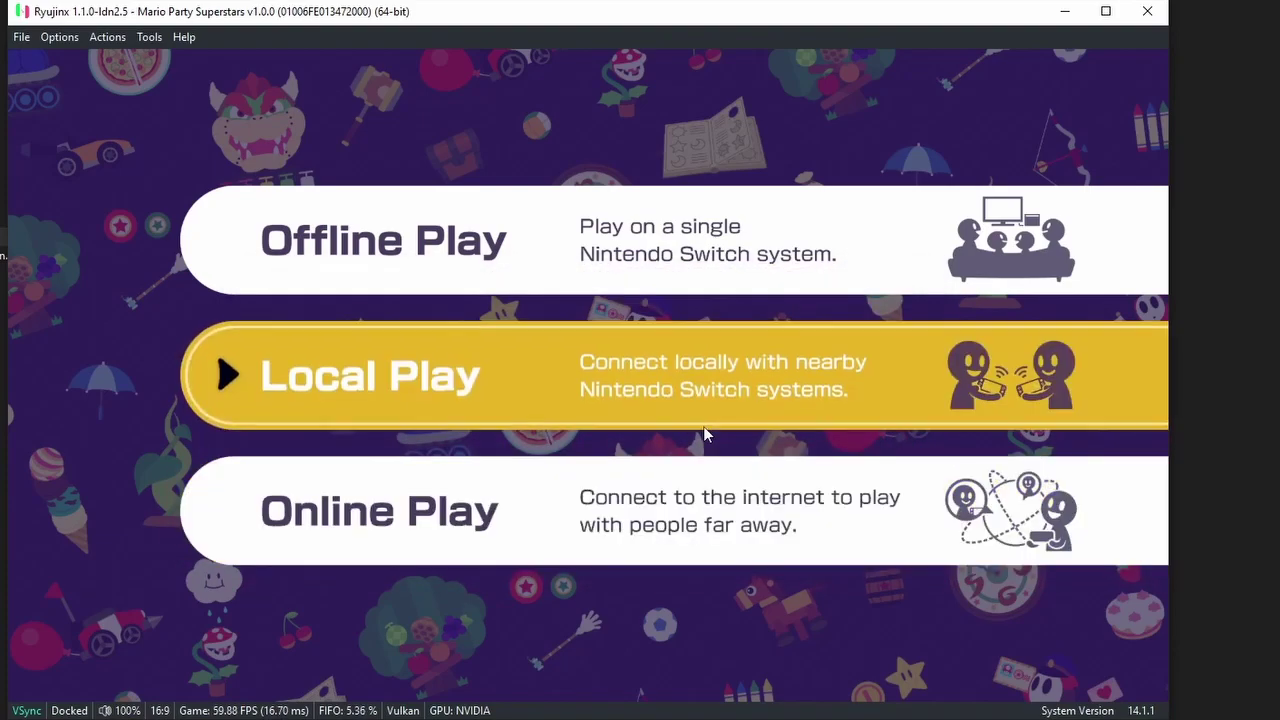
key("Down")
key("Up")
key("z")
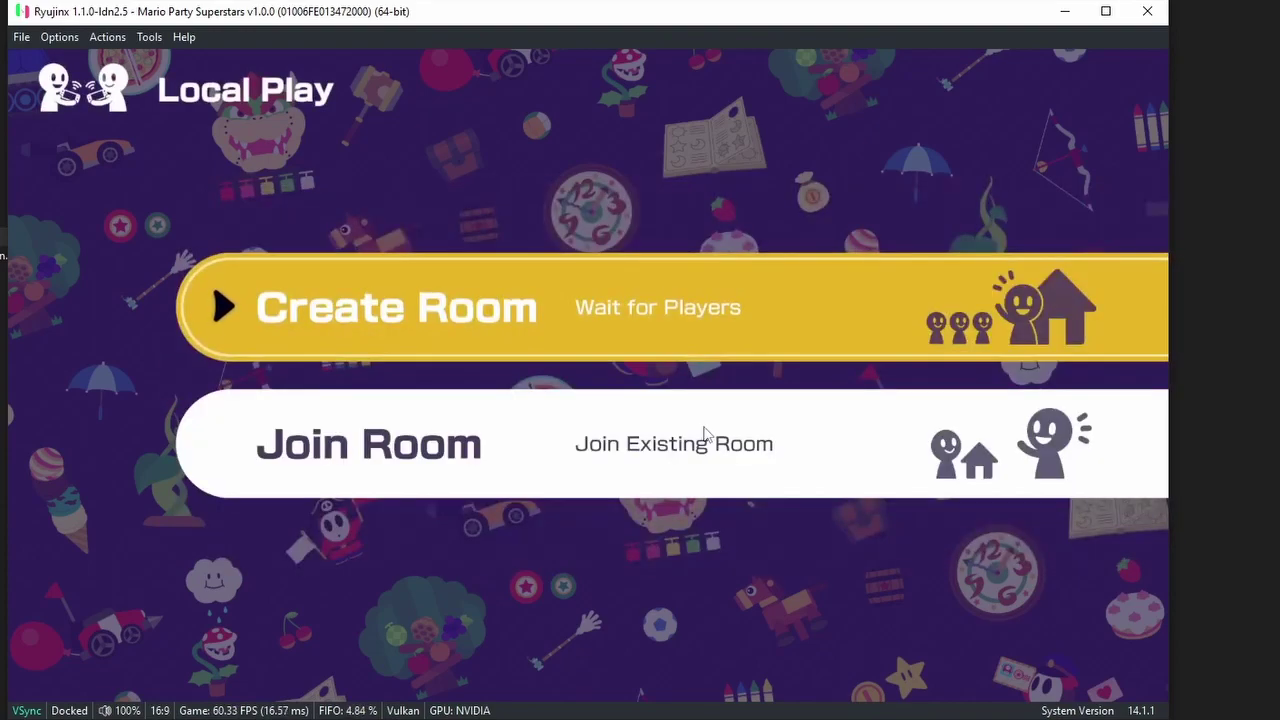
key("Down")
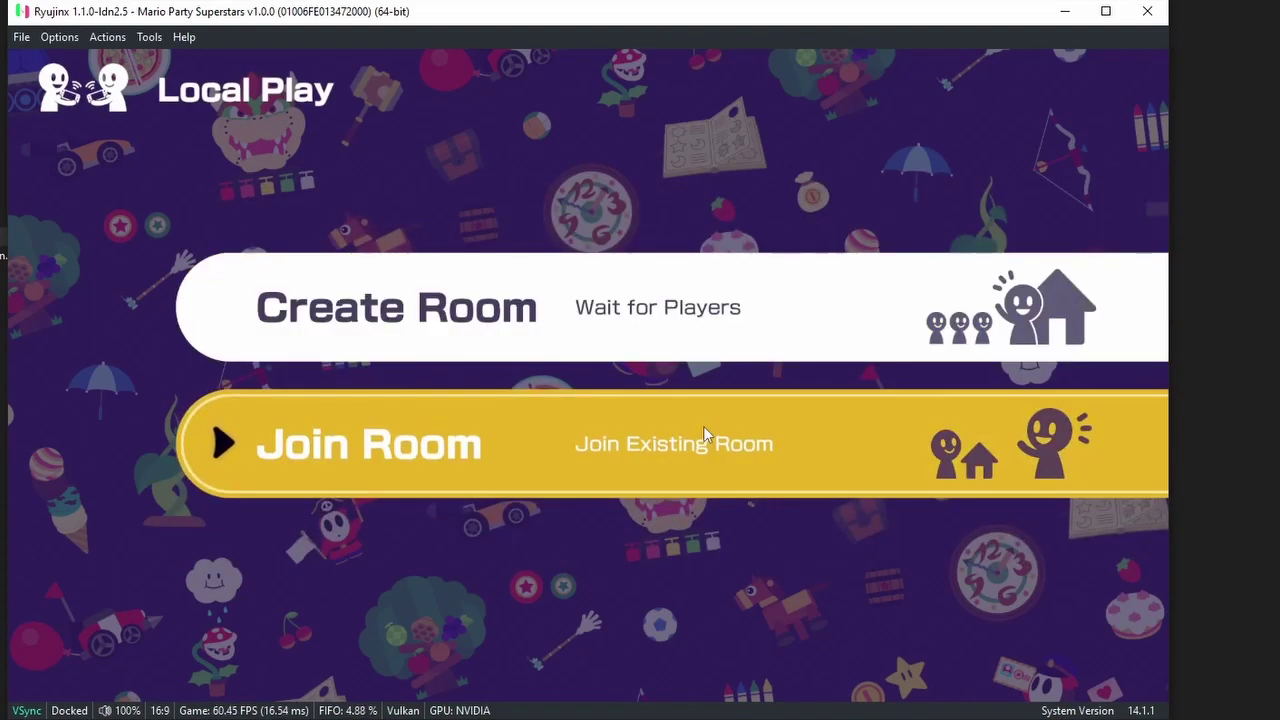
key("Up")
key("z")
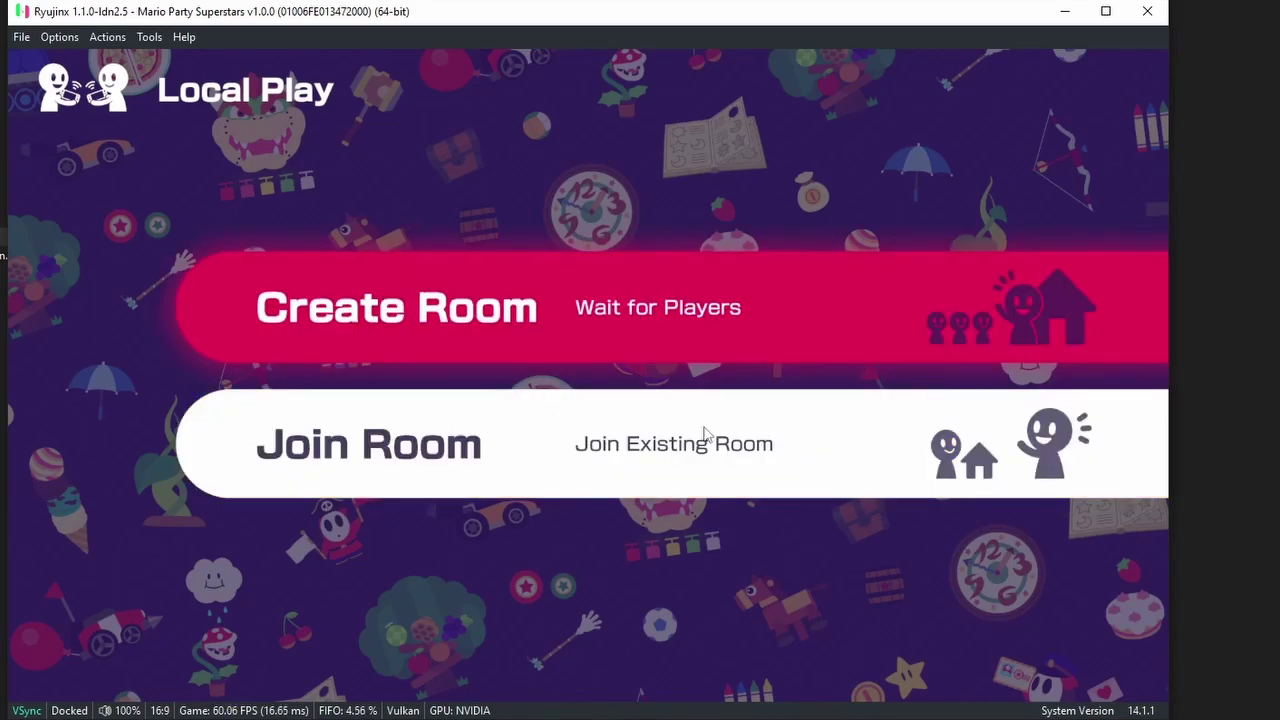
- Set the room's passcode option to No Code and confirm the room settings
key("Right")
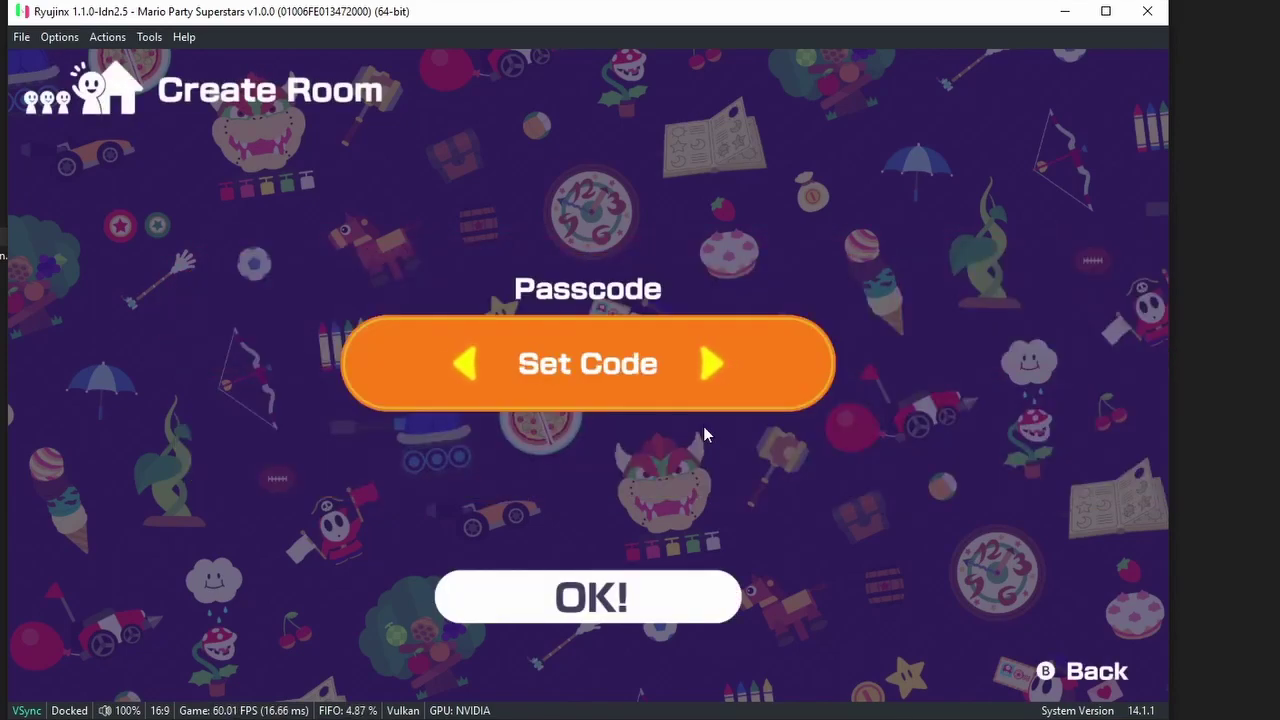
key("Left")
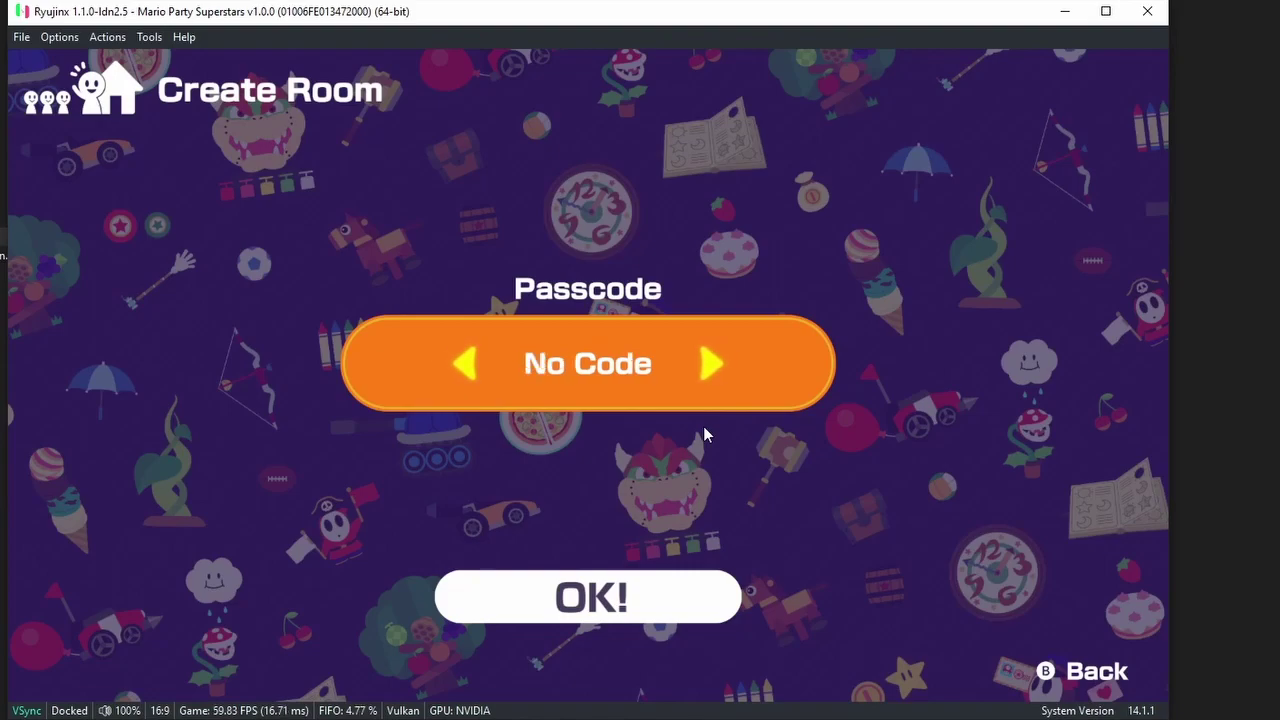
key("Down")
key("z")
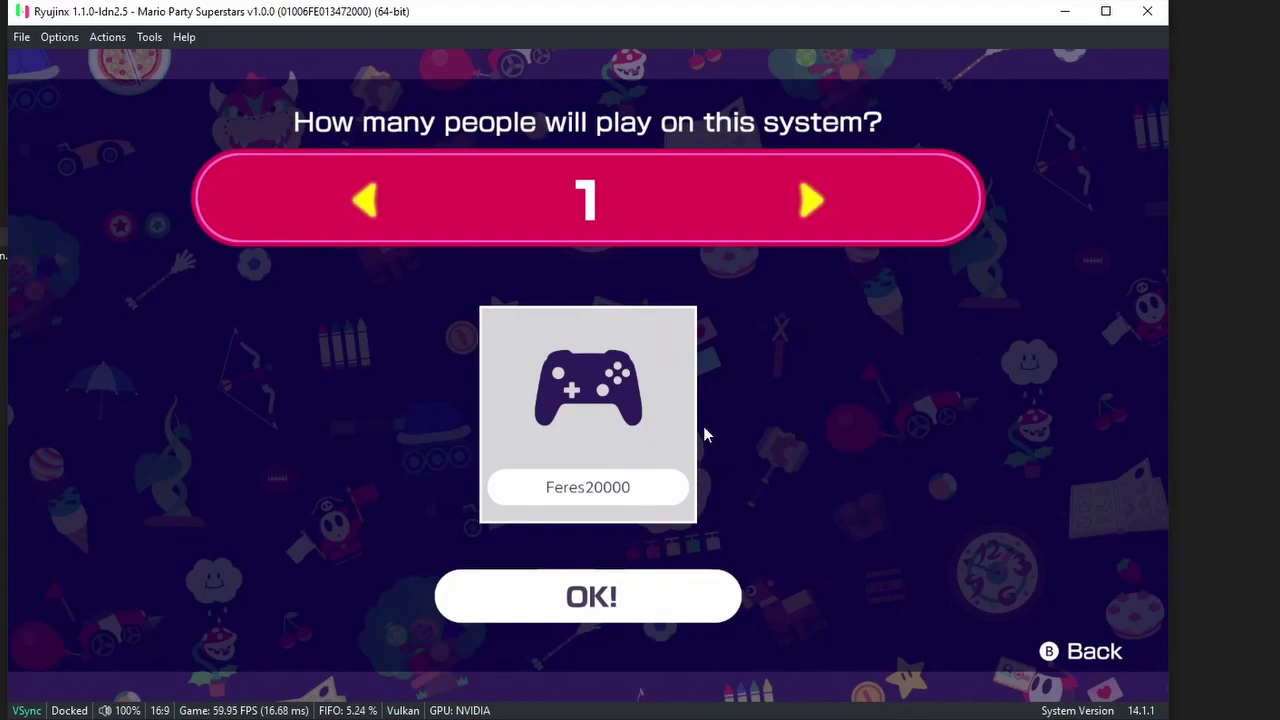
- Set the number of people playing on this system to 1 and open the room to wait for players
key("Right")
key("Right")
key("Right")
key("Left")
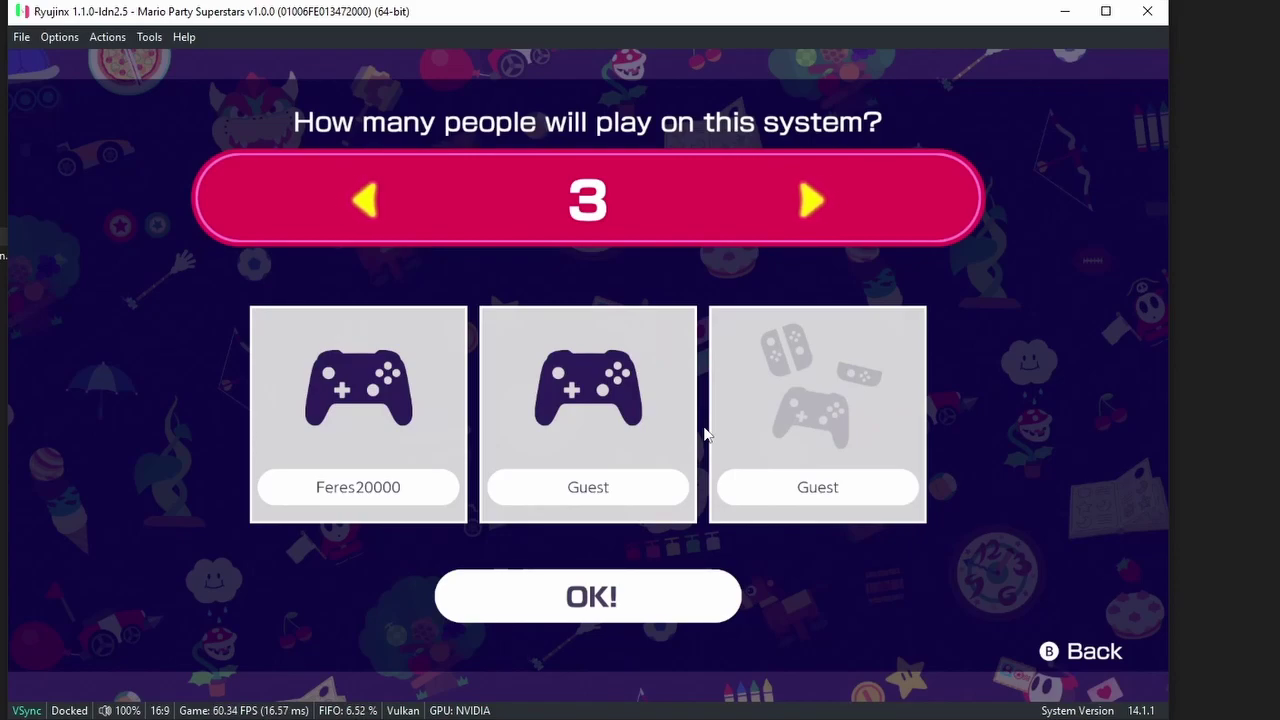
key("Left")
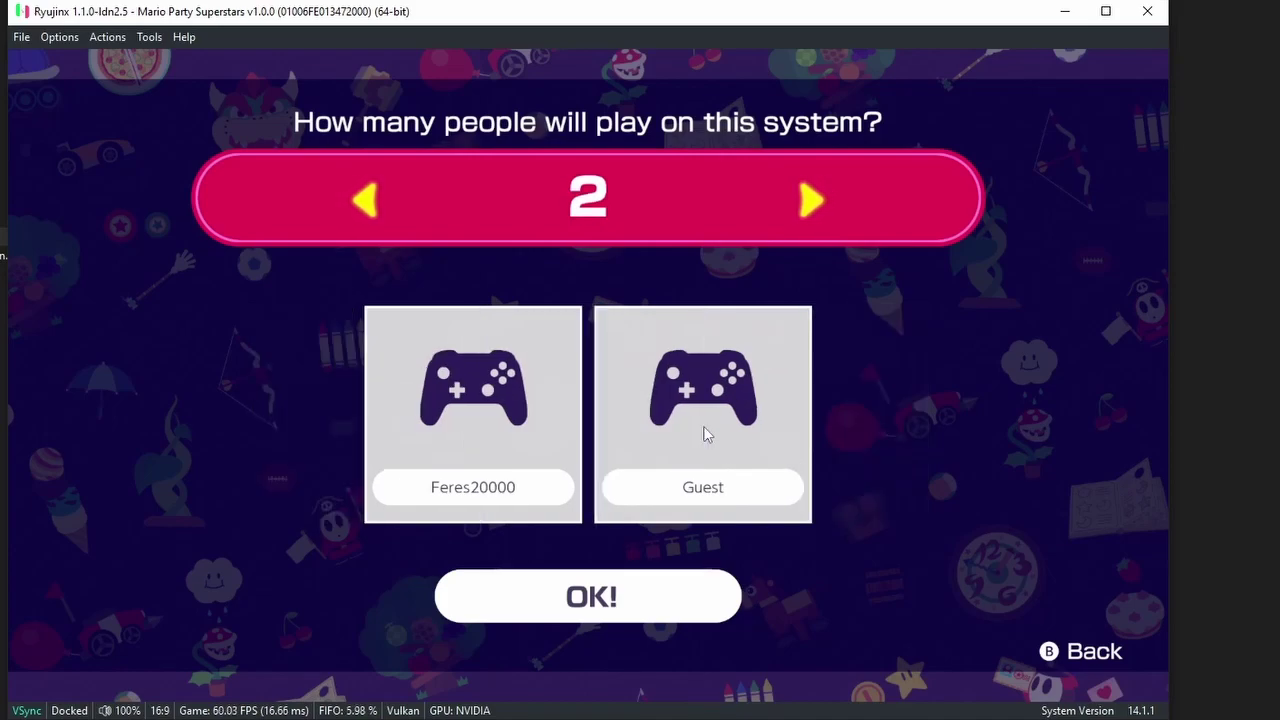
key("Right")
key("Left")
key("Right")
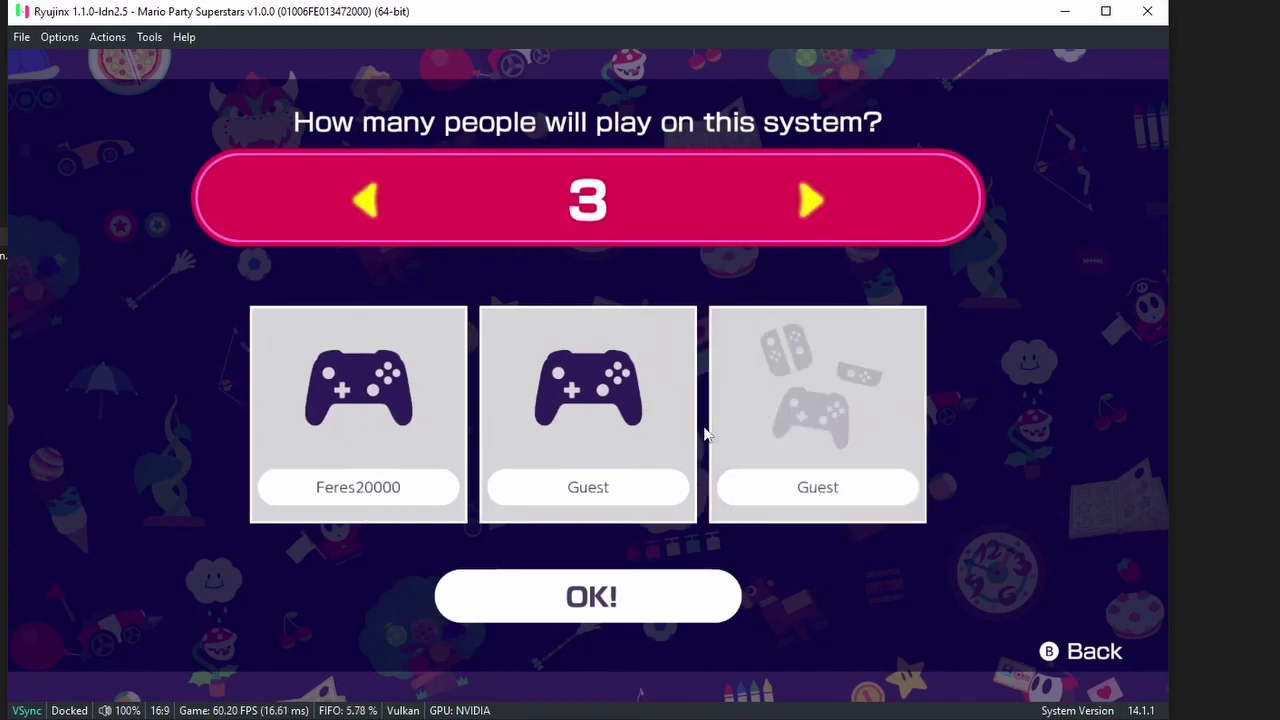
key("Left")
key("Left")
key("Down")
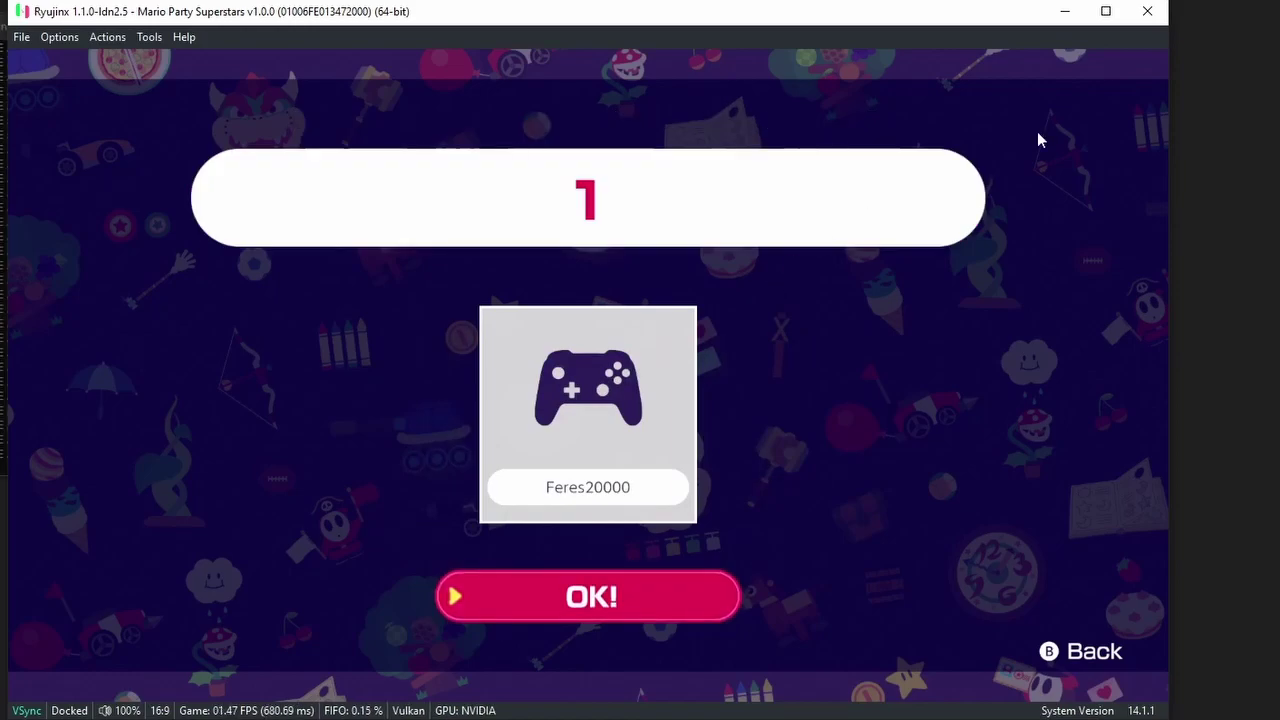
key("z")
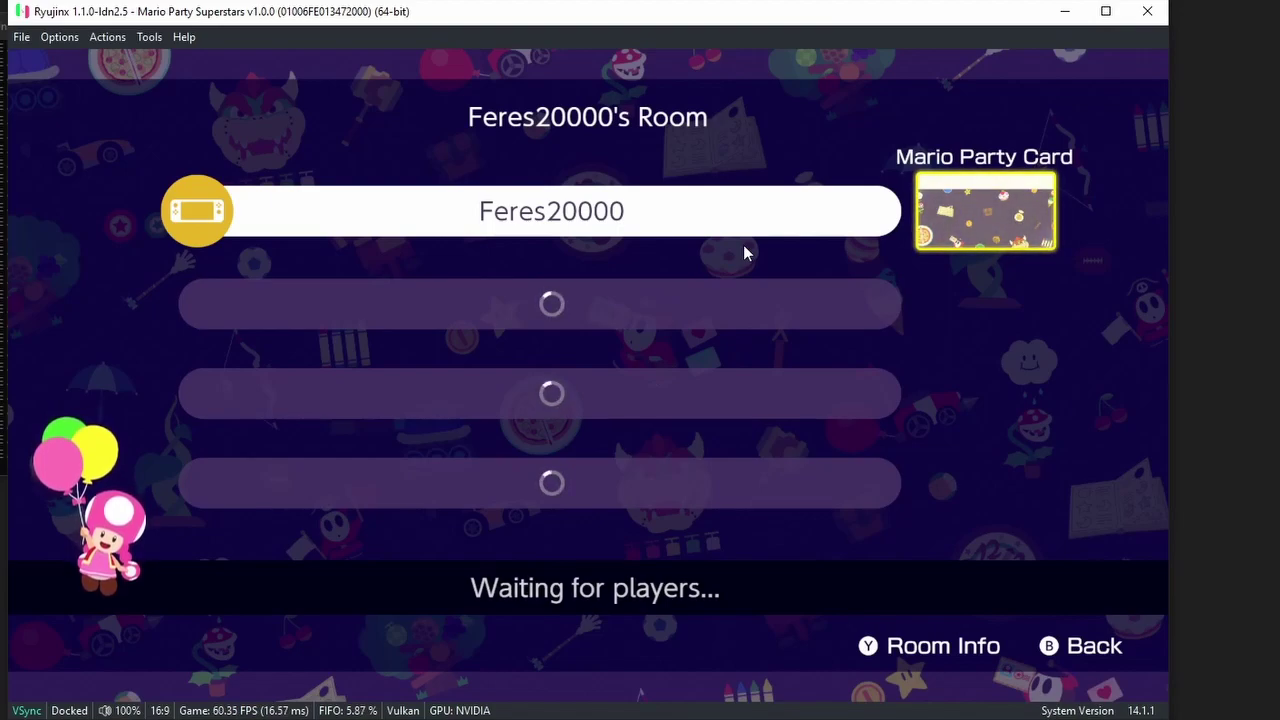
- Leave the hosted room and go back to the Local Play choice between creating and joining a room
key("x")
key("x")
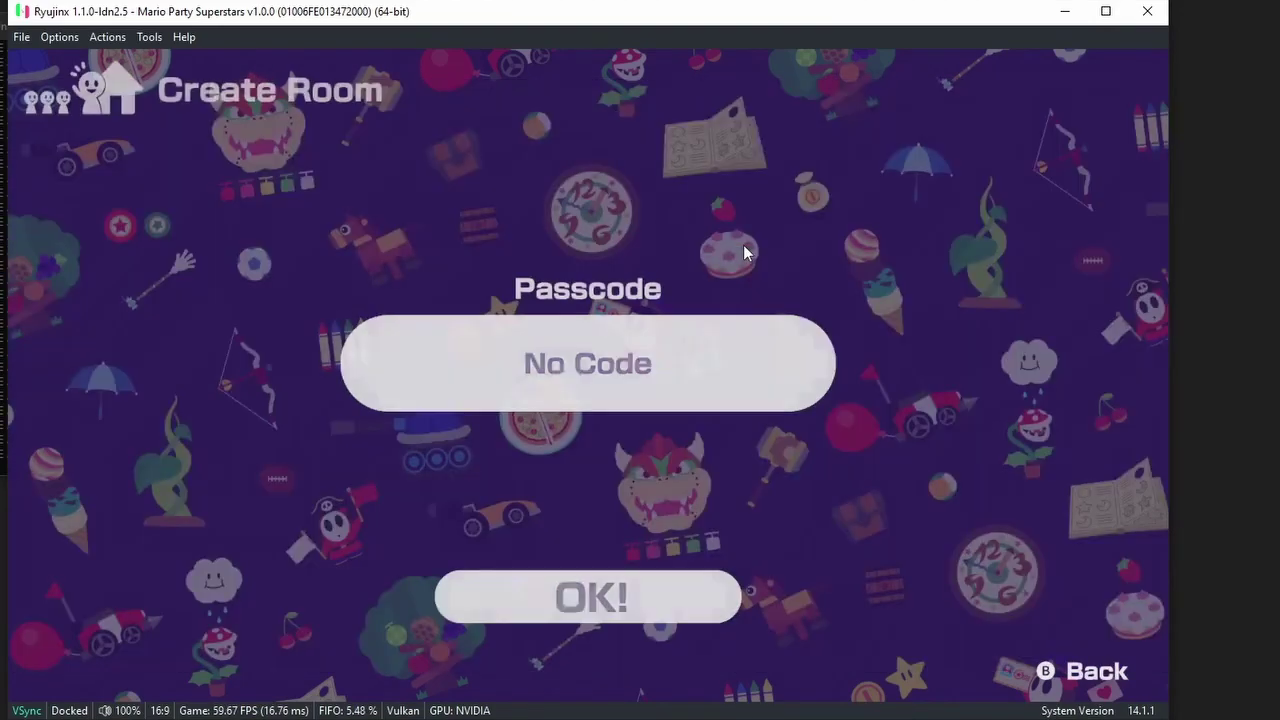
key("x")
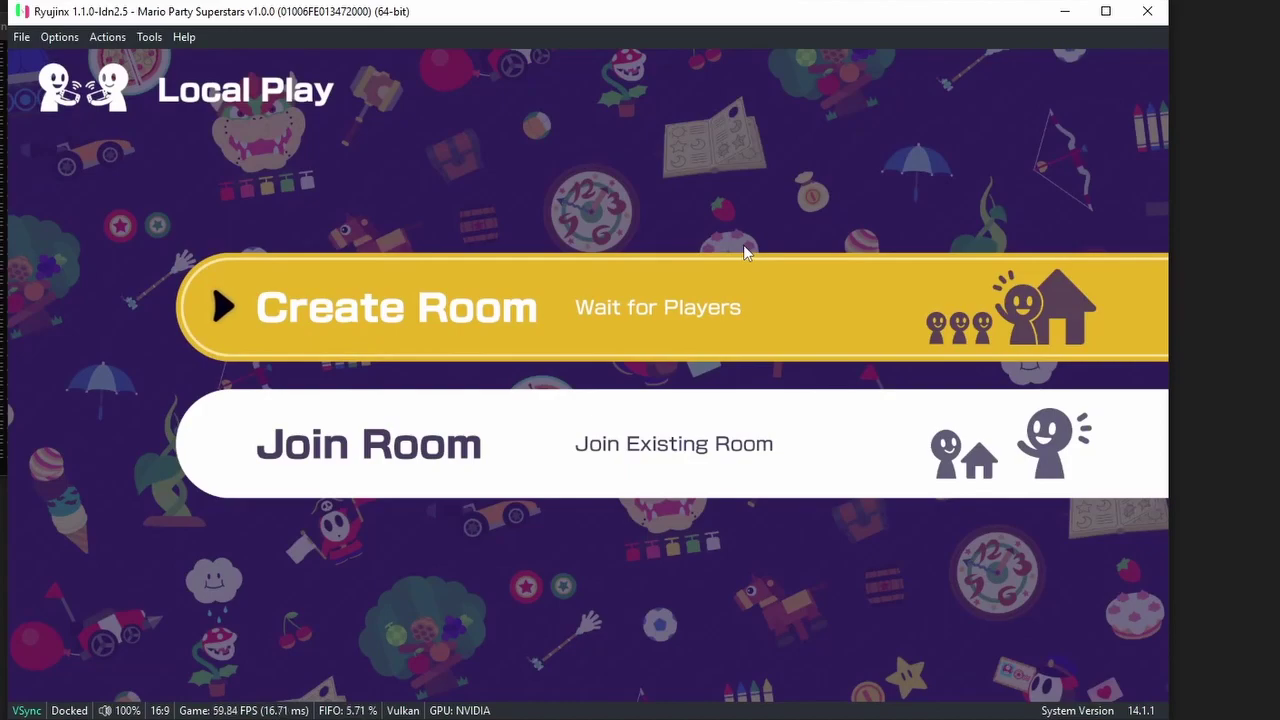
- Search for existing rooms with Join Room and return to the Local Play choices
key("Down")
key("x")
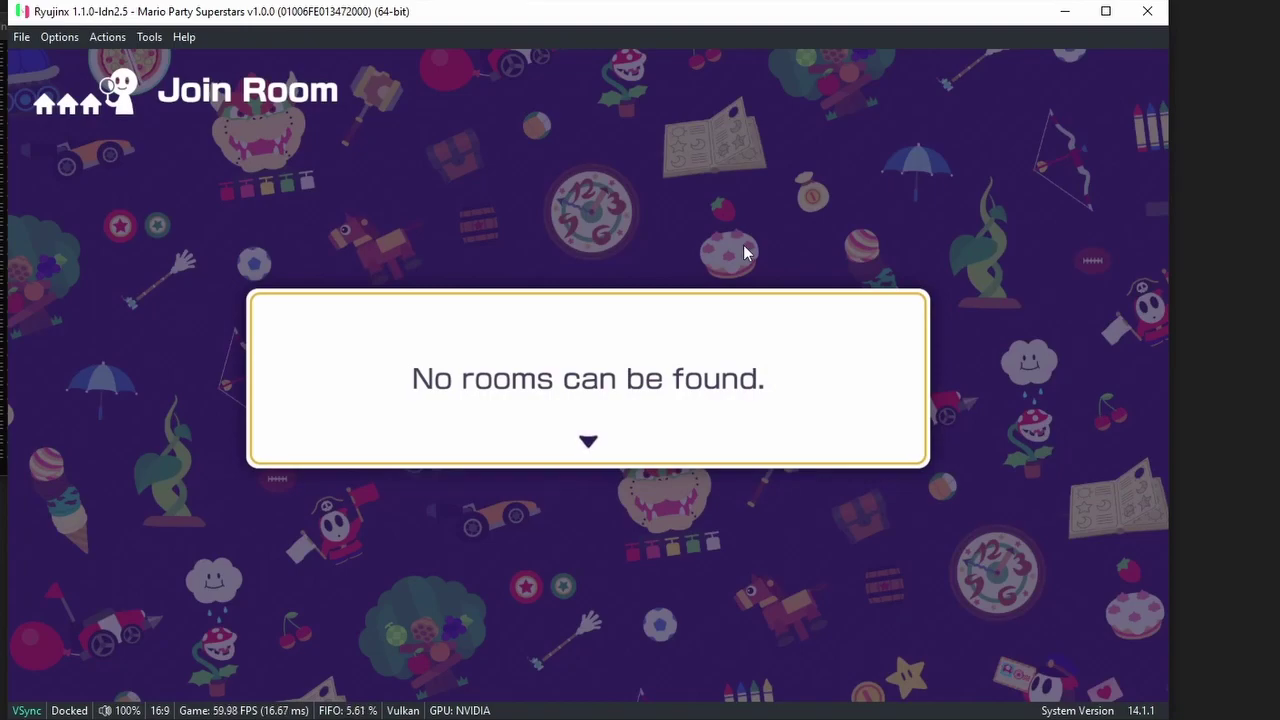
key("x")
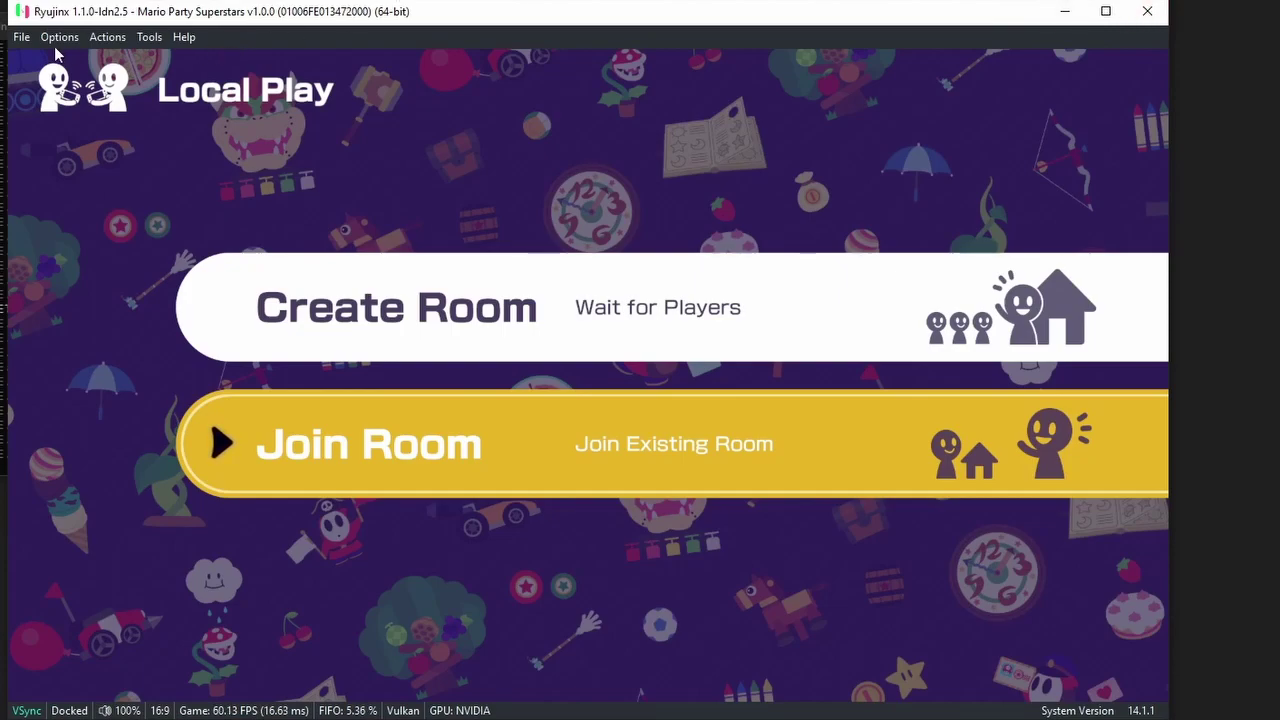
- Stop the emulation of Mario Party Superstars and return to the game list
left_click(22, 40)
mouse_move(60, 40)
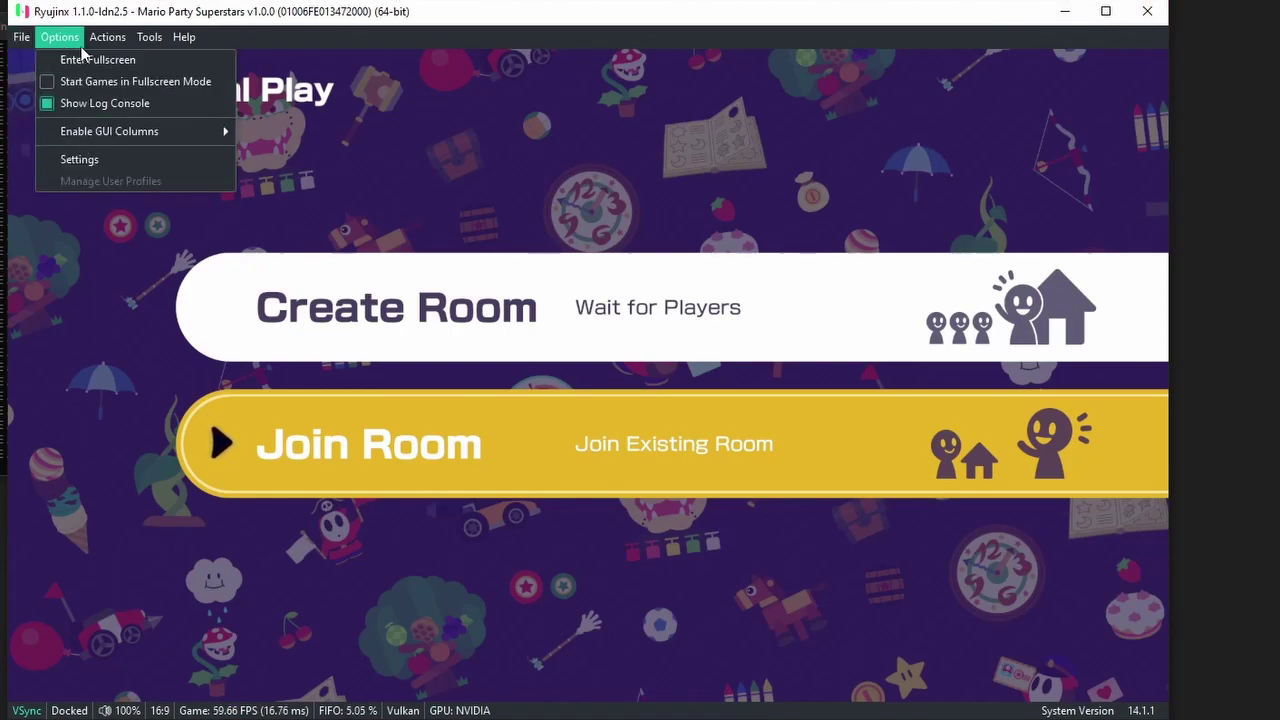
mouse_move(107, 37)
left_click(117, 62)
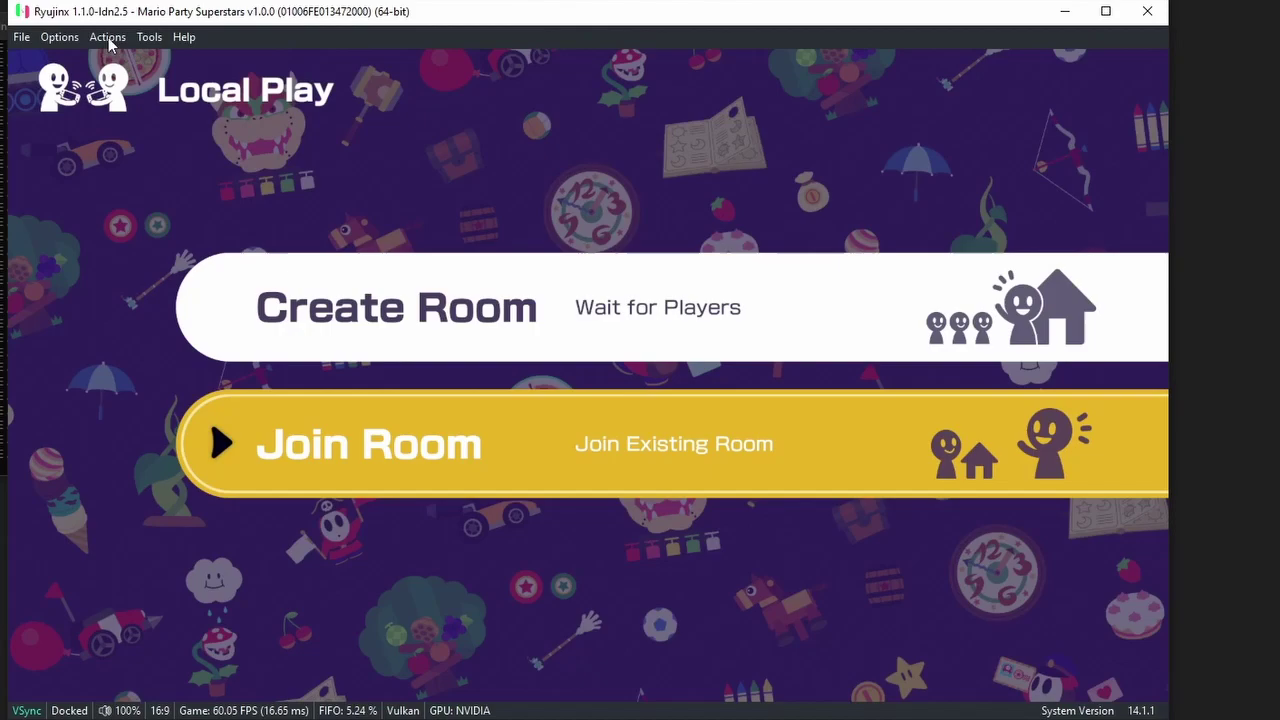
left_click(108, 38)
left_click(132, 104)
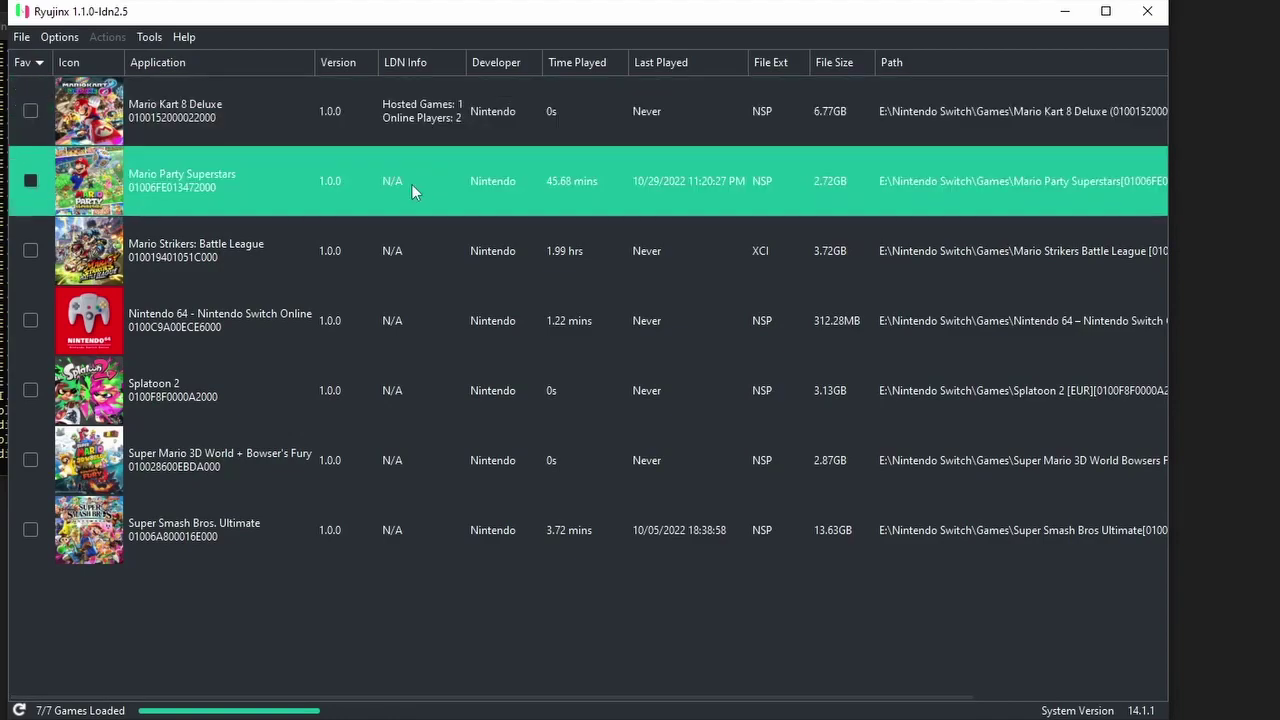
left_click(66, 38)
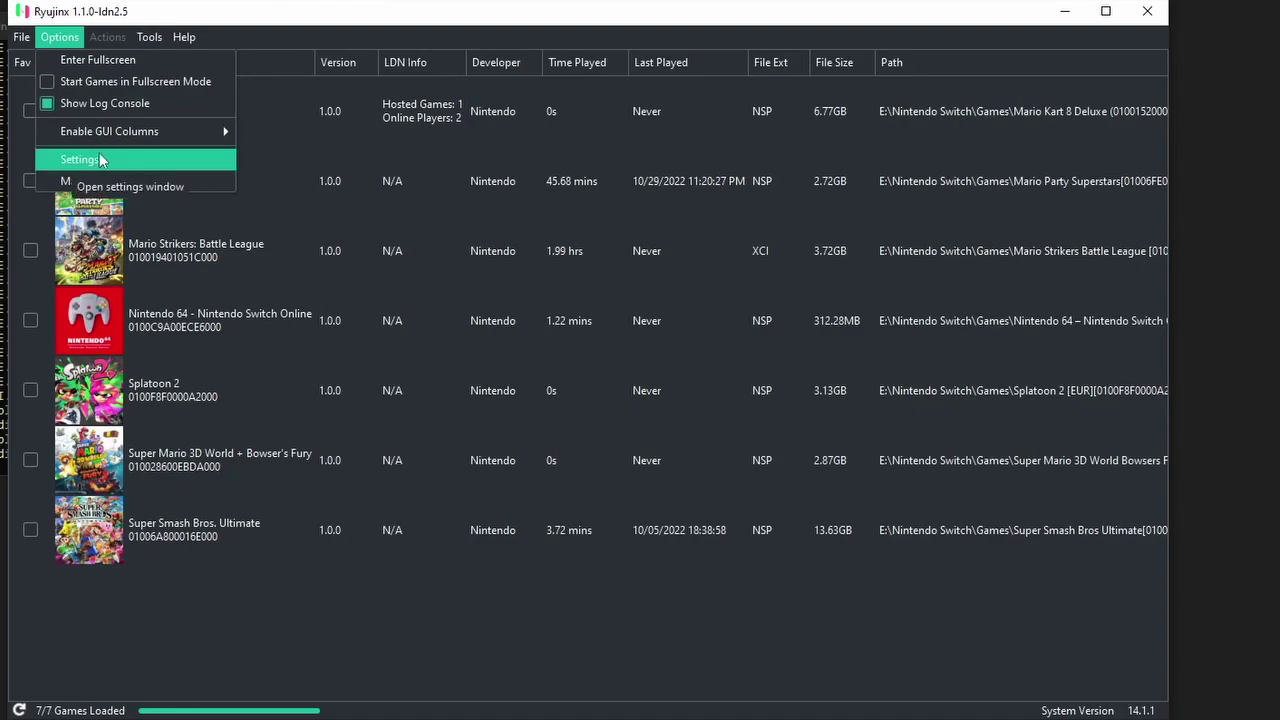
left_click(294, 621)
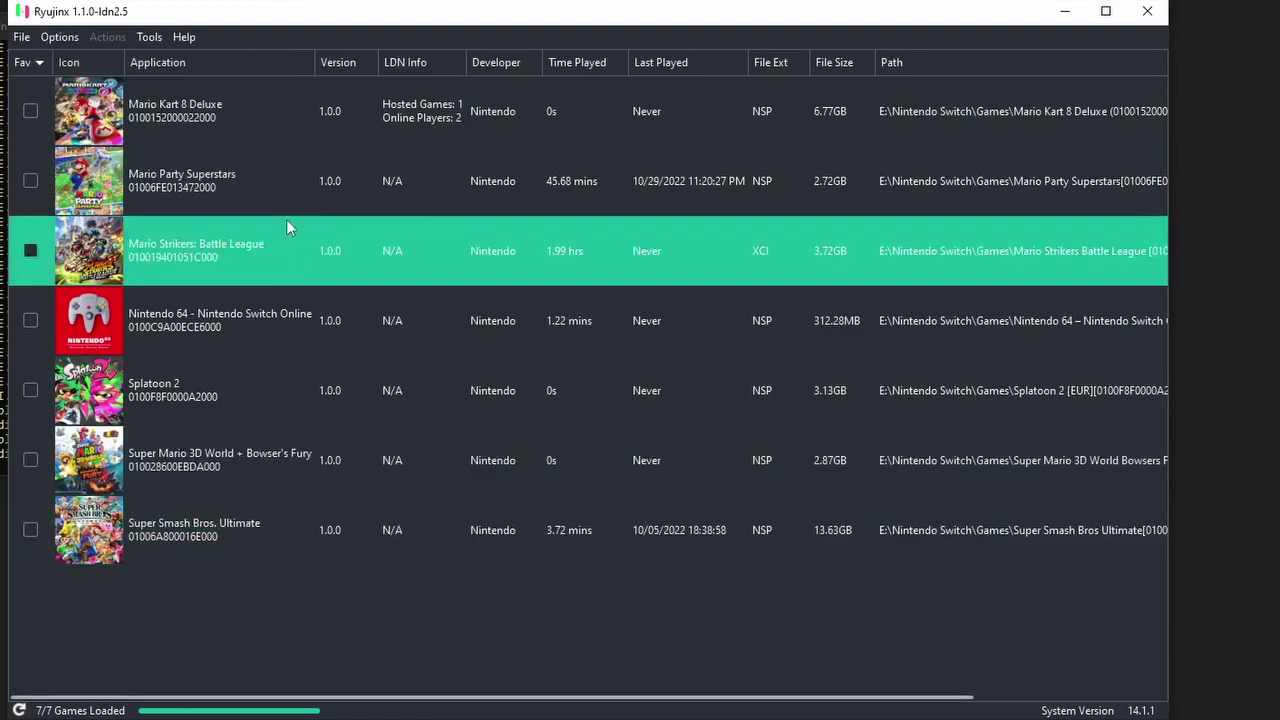